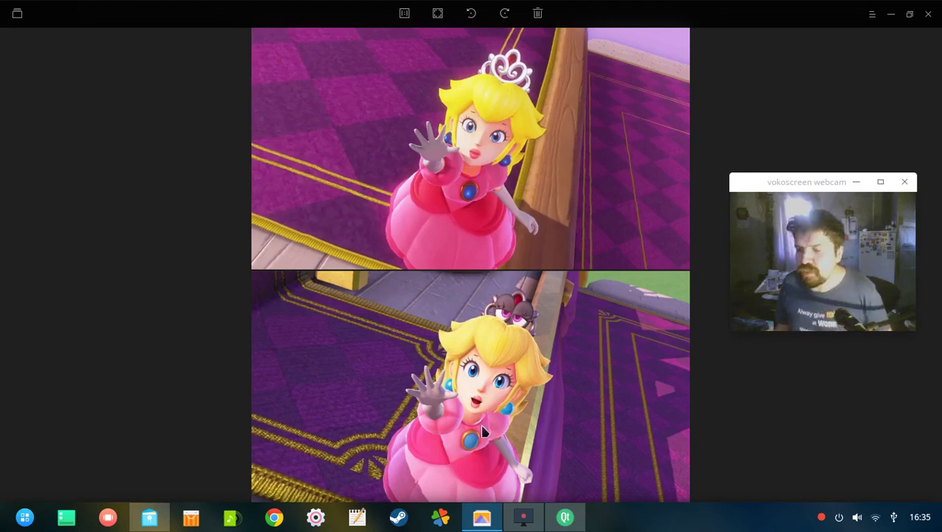
Step: Switch to the Unity project and move the webcam preview off the Inspector
click(523, 520)
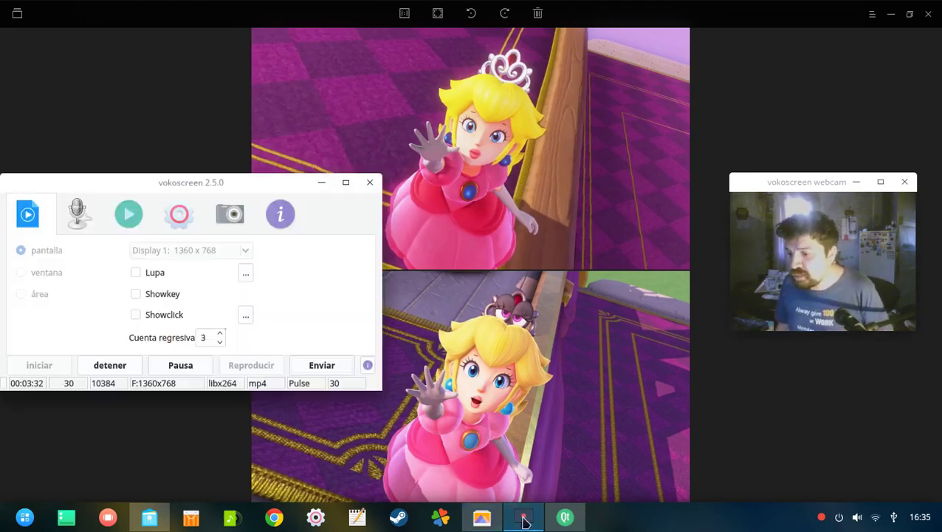
click(323, 183)
click(566, 517)
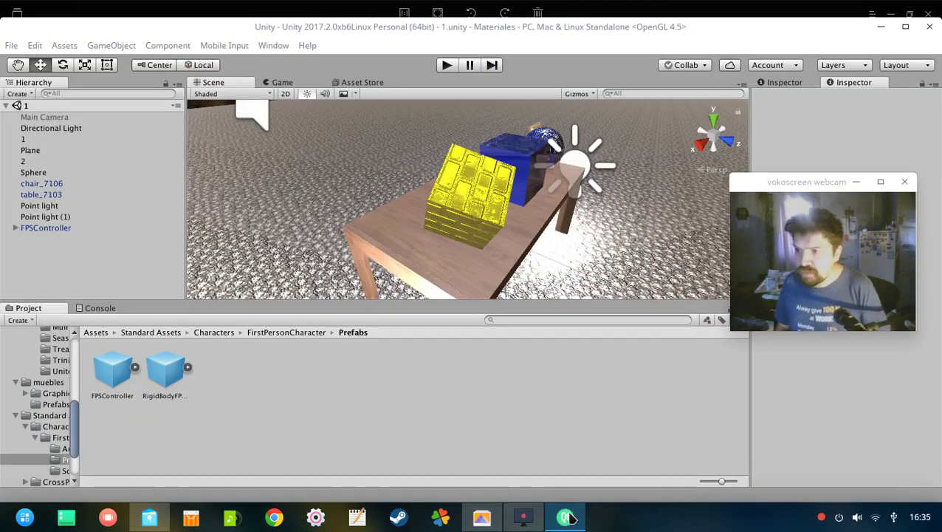
drag(807, 182, 531, 263)
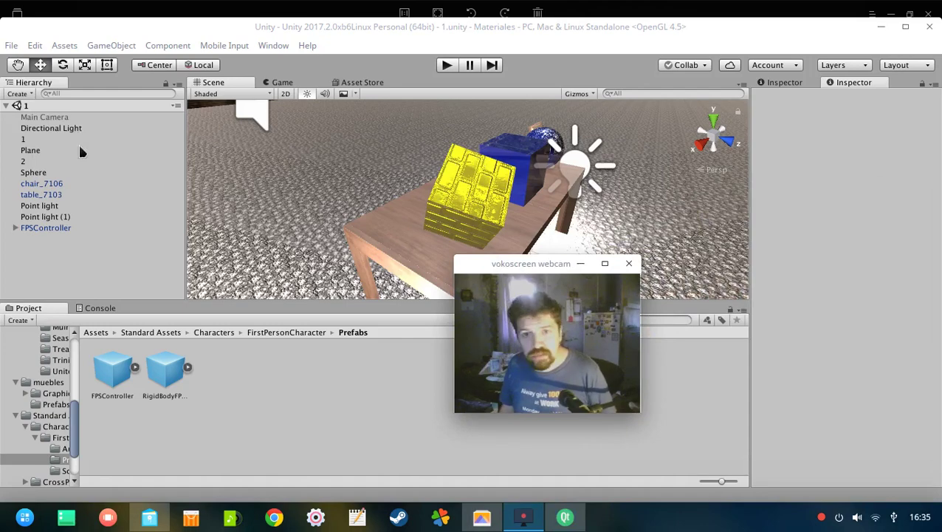
Step: Expand the rojo material settings on the Sphere and frame the Sphere in the scene
click(29, 140)
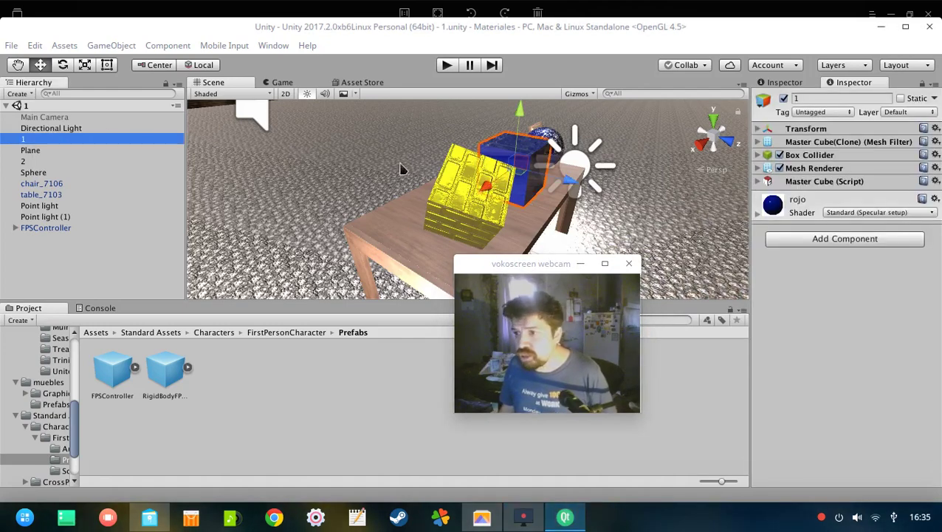
click(34, 172)
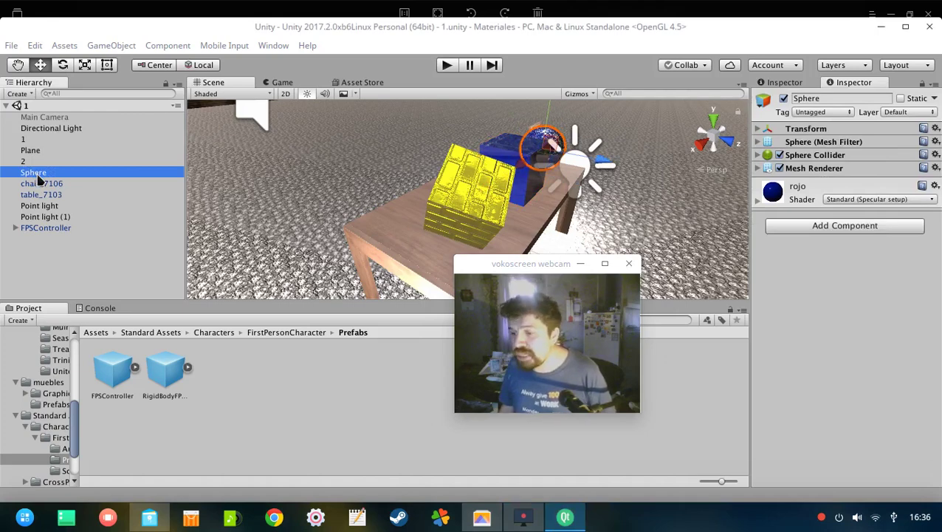
click(758, 203)
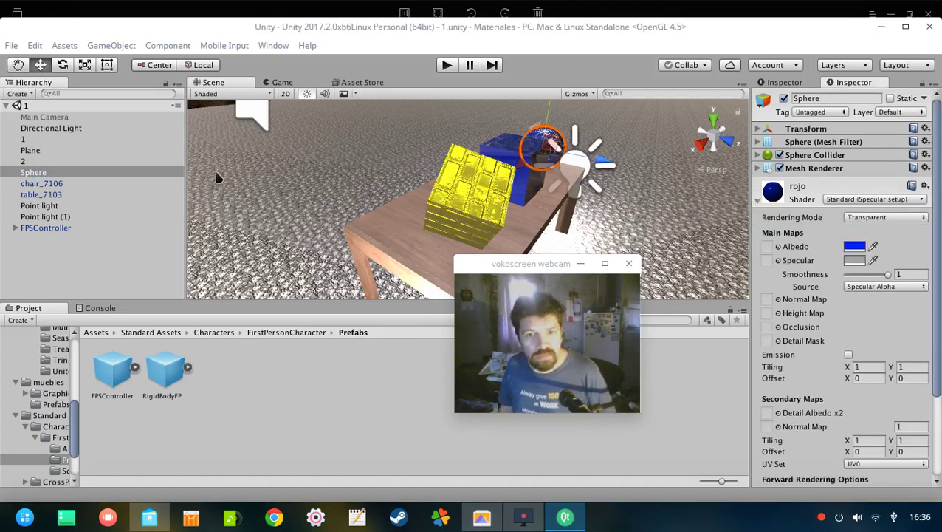
double_click(60, 173)
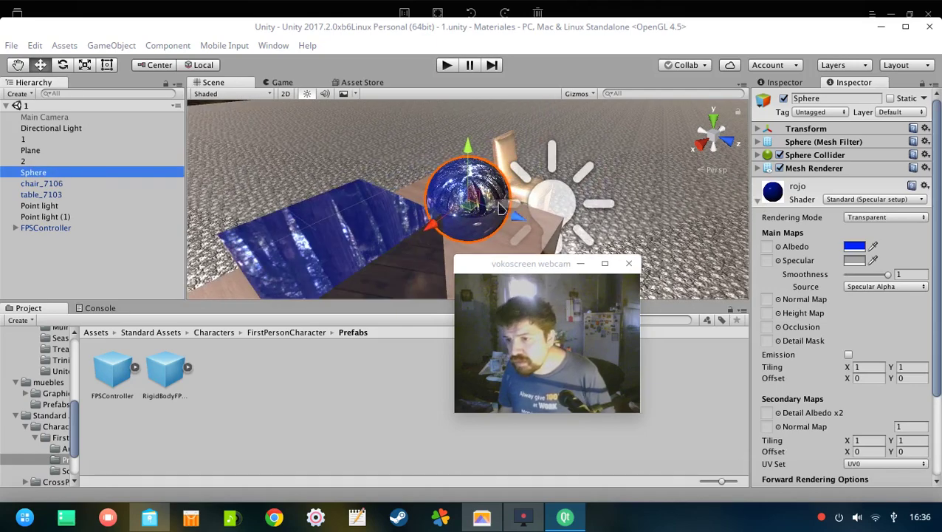
Step: Examine cubes 2 and 1 on the table up close in the scene, comparing their surface materials
double_click(24, 162)
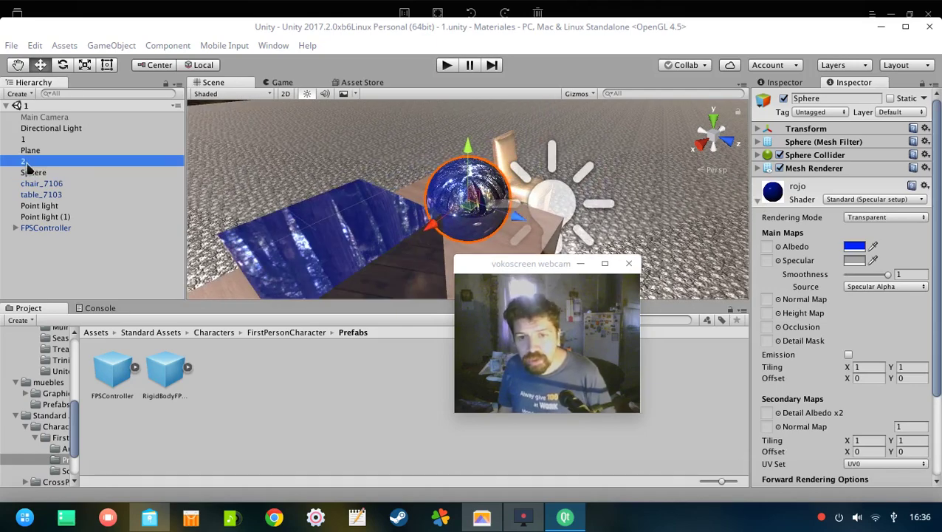
double_click(26, 139)
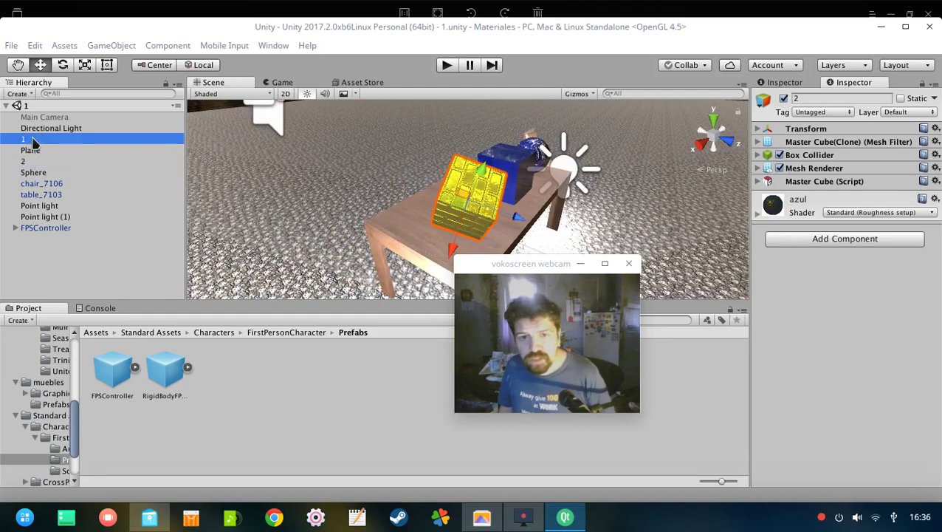
scroll(505, 209, up, 3)
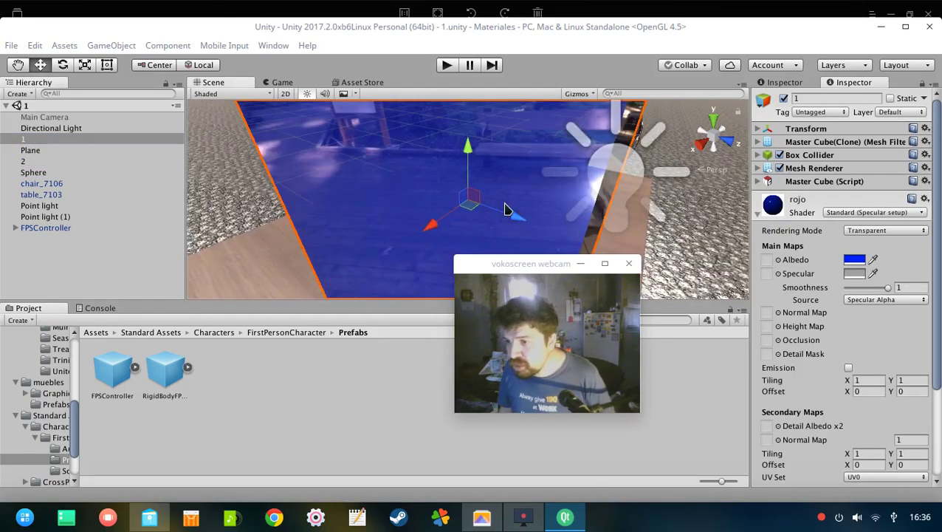
scroll(504, 209, down, 2)
scroll(505, 209, down, 4)
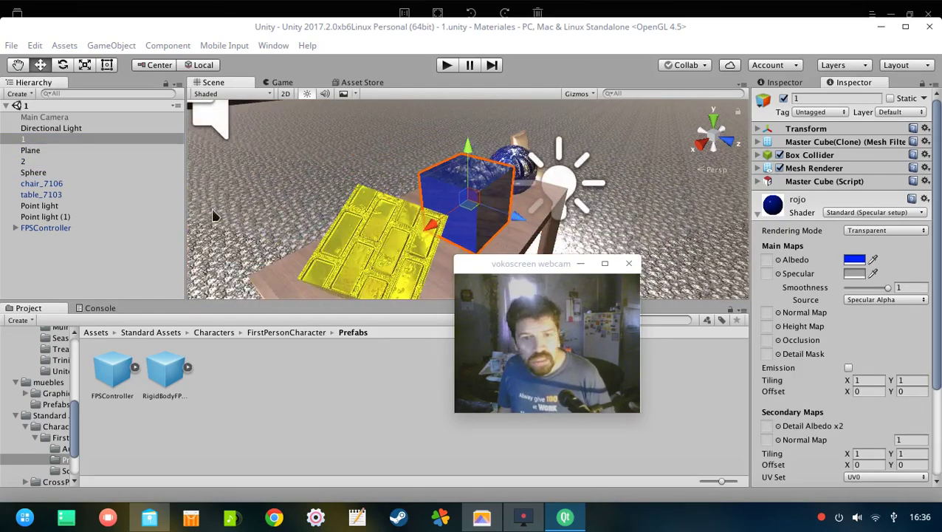
click(367, 251)
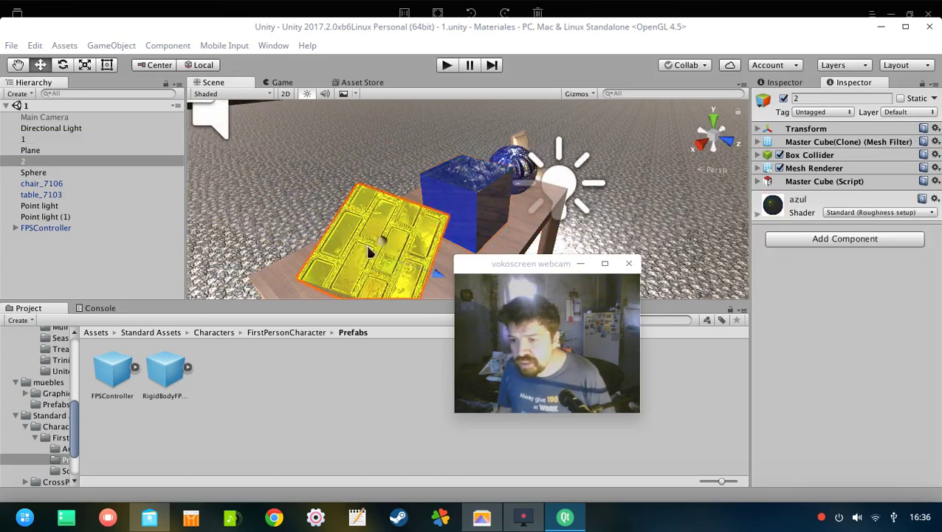
key(f)
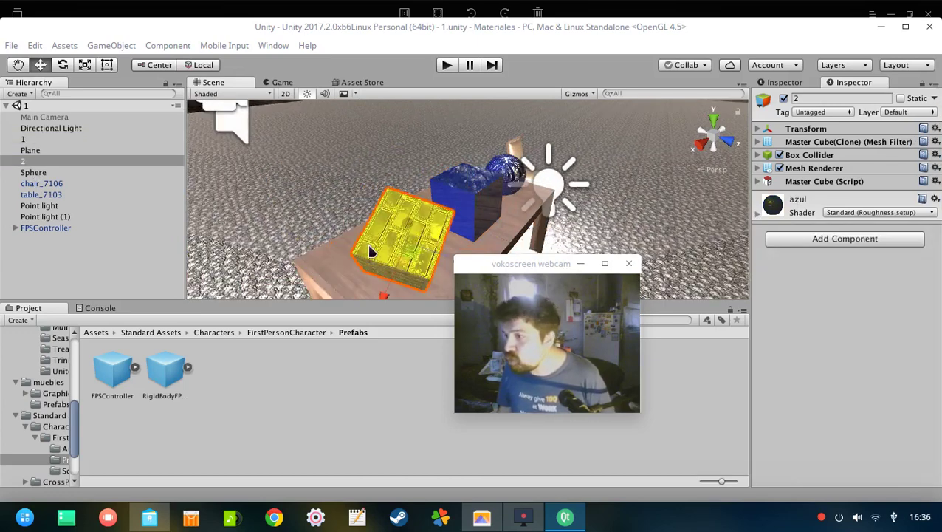
scroll(371, 251, up, 2)
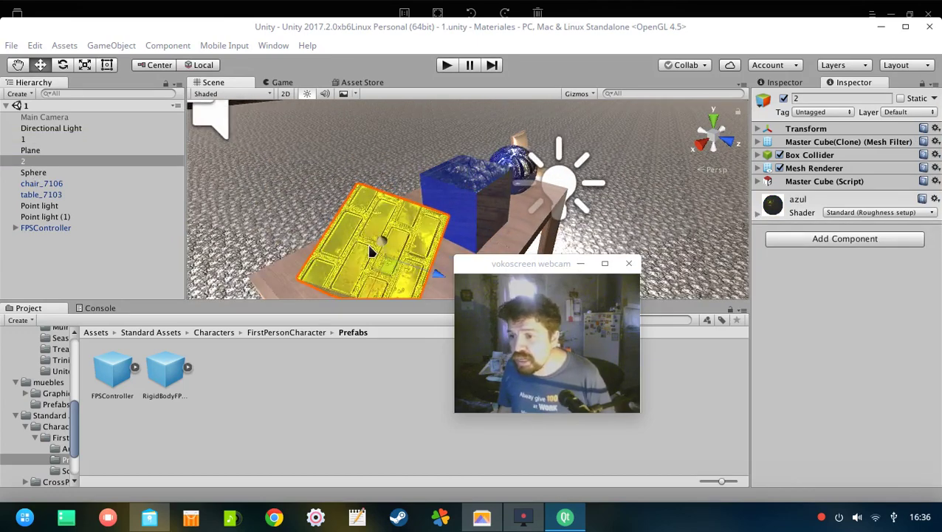
scroll(371, 251, down, 2)
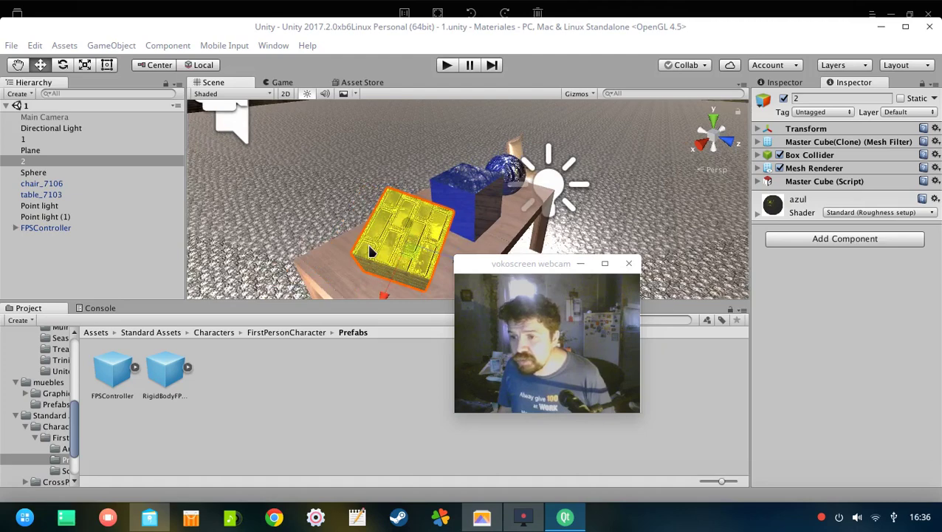
click(281, 82)
click(216, 81)
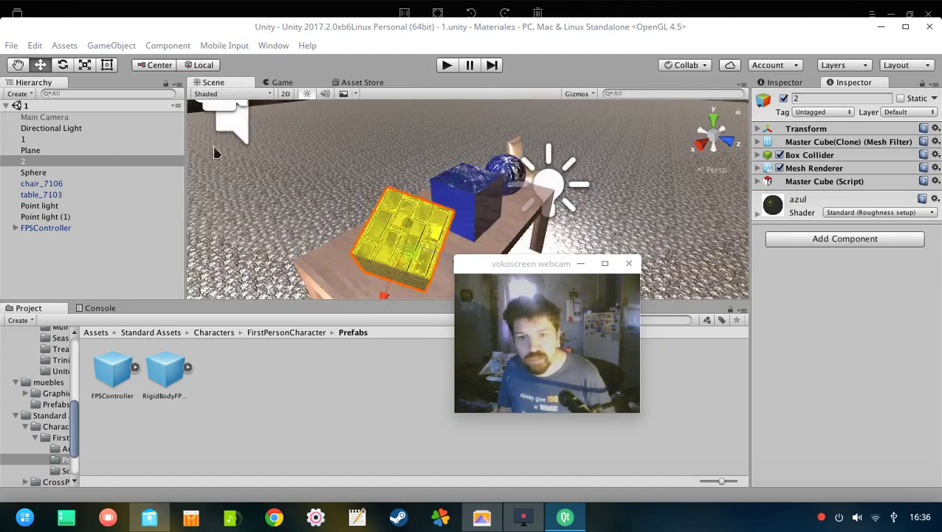
Step: Move the FPSController closer to the table objects and show the Game view unobstructed by the webcam preview
click(51, 116)
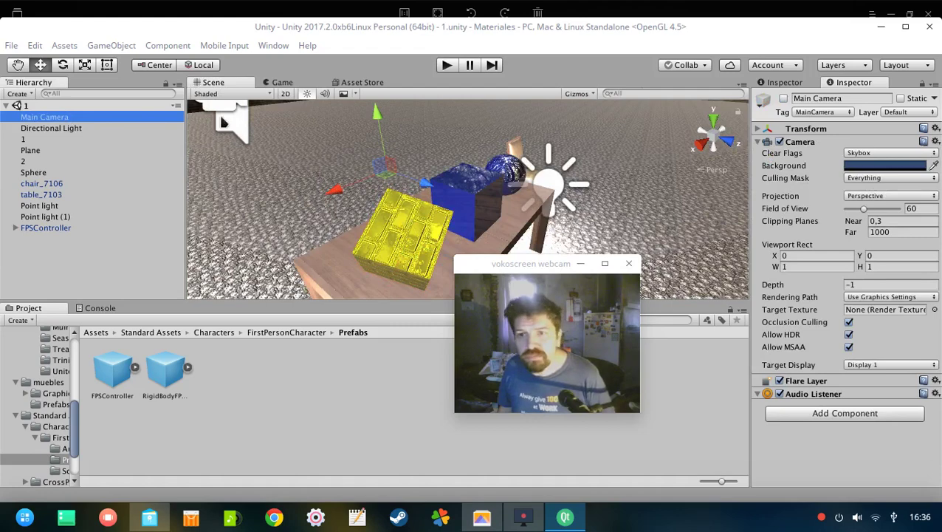
click(48, 228)
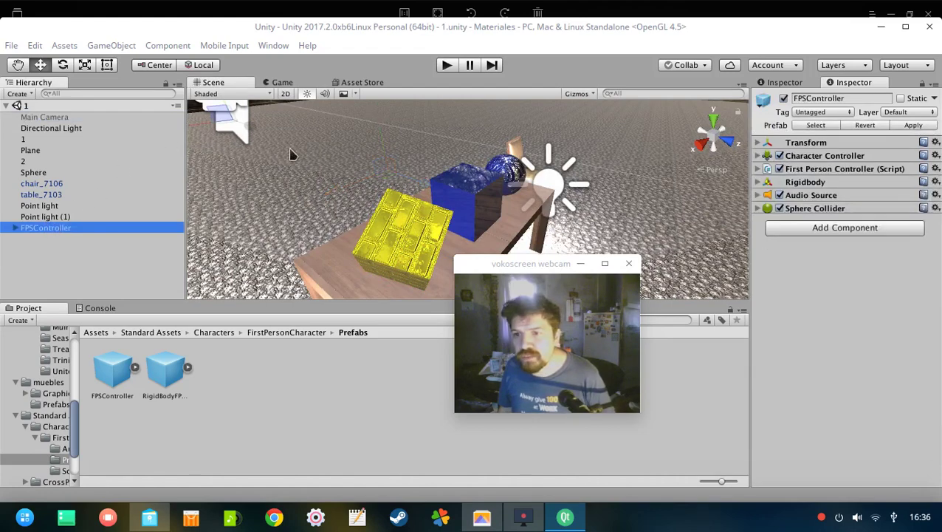
drag(264, 131, 273, 80)
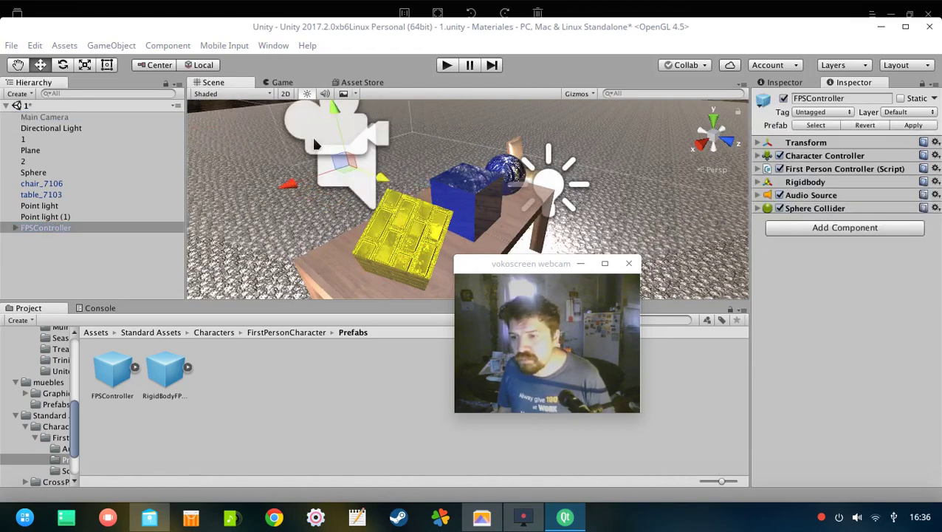
click(276, 82)
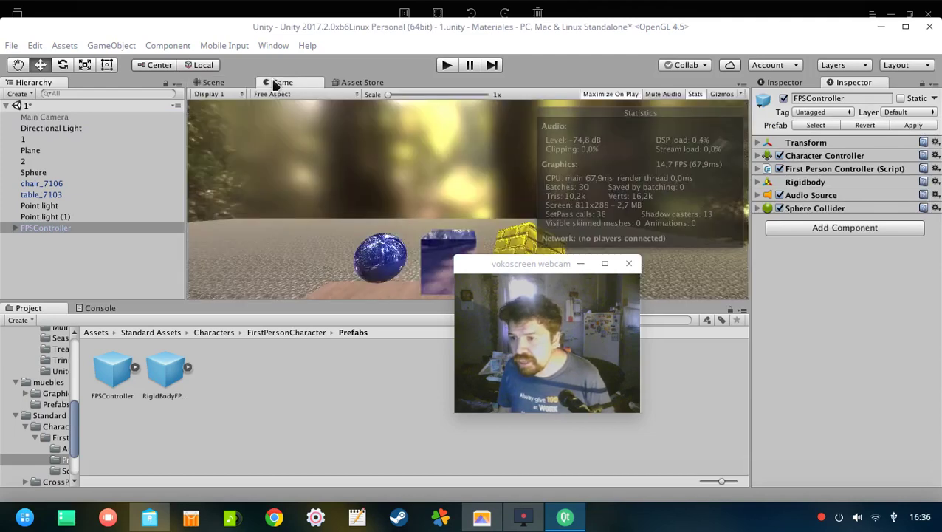
drag(501, 270, 792, 286)
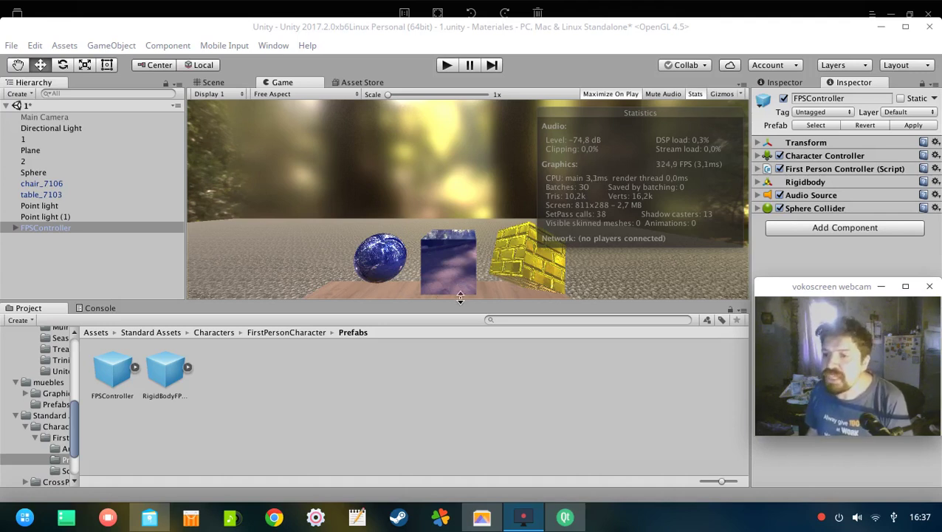
mouse_move(542, 523)
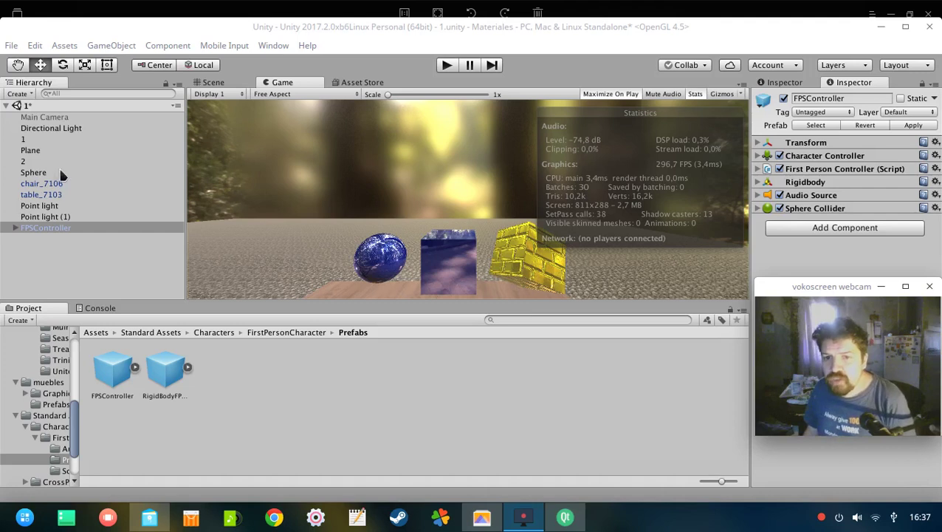
Step: Change the Albedo color of cube 1's rojo material from the color picker to red
click(26, 141)
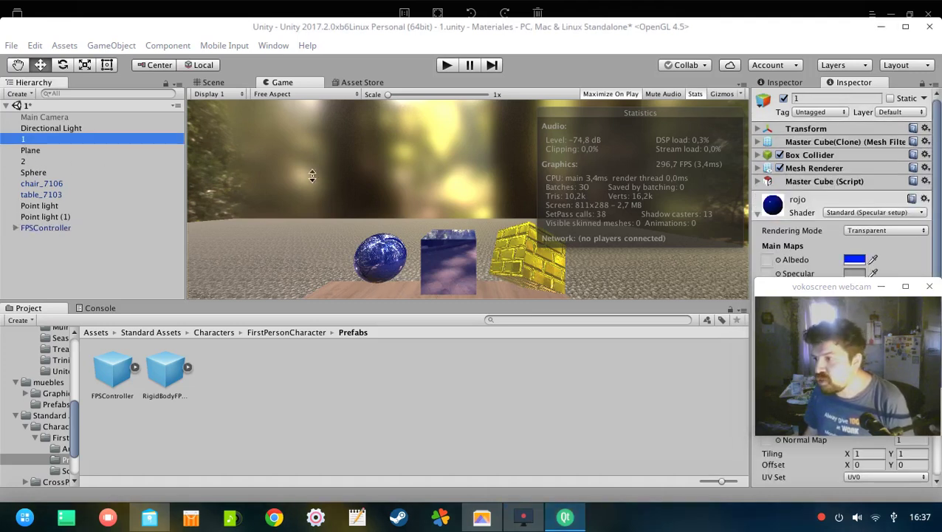
click(768, 285)
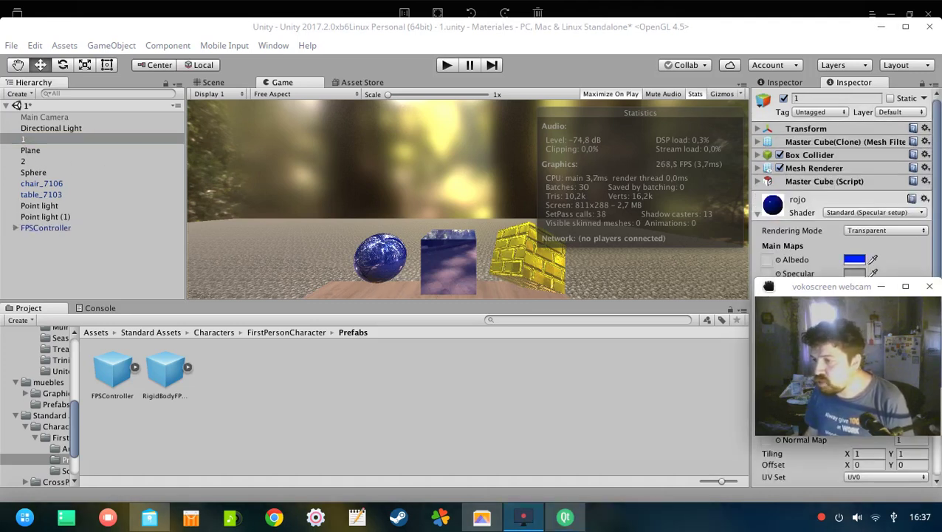
drag(773, 286, 239, 264)
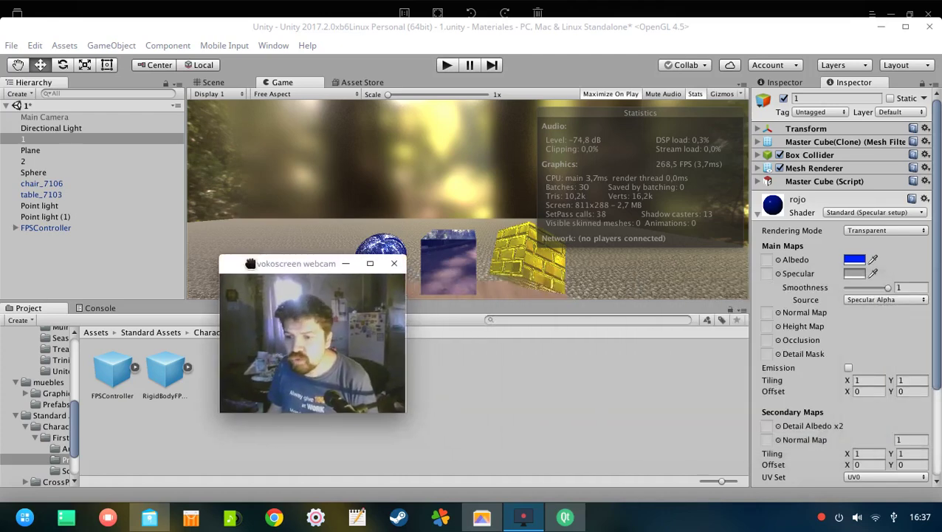
click(854, 259)
drag(335, 221, 334, 204)
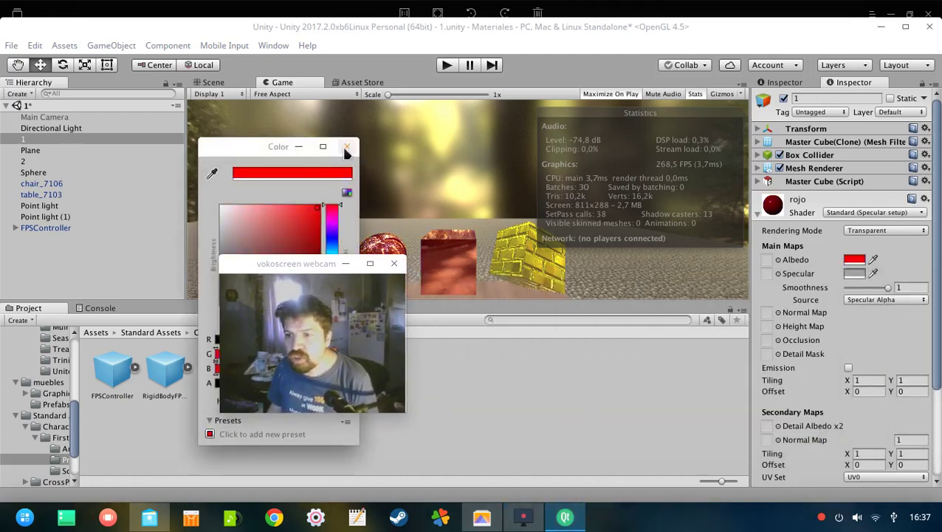
click(346, 146)
drag(330, 263, 172, 244)
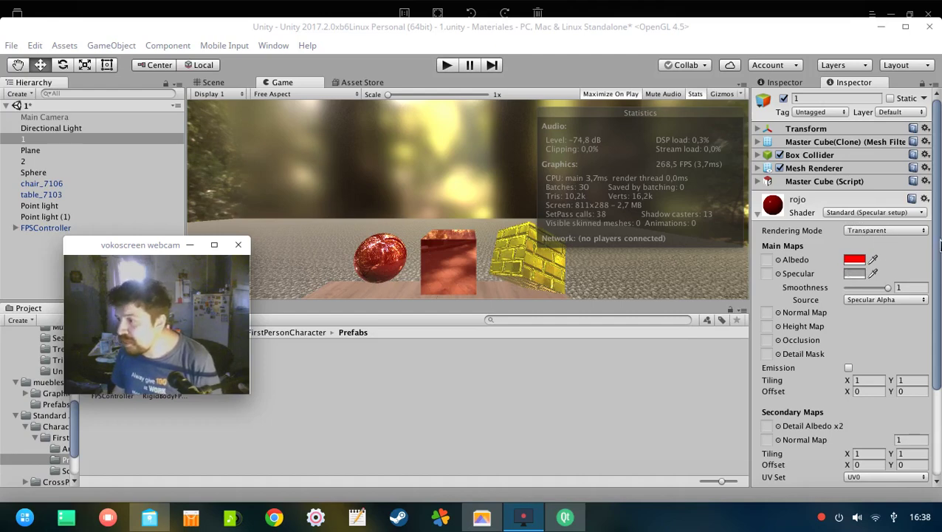
Step: Test the rojo material's Reflections option by disabling it and enabling it again
drag(934, 266, 936, 392)
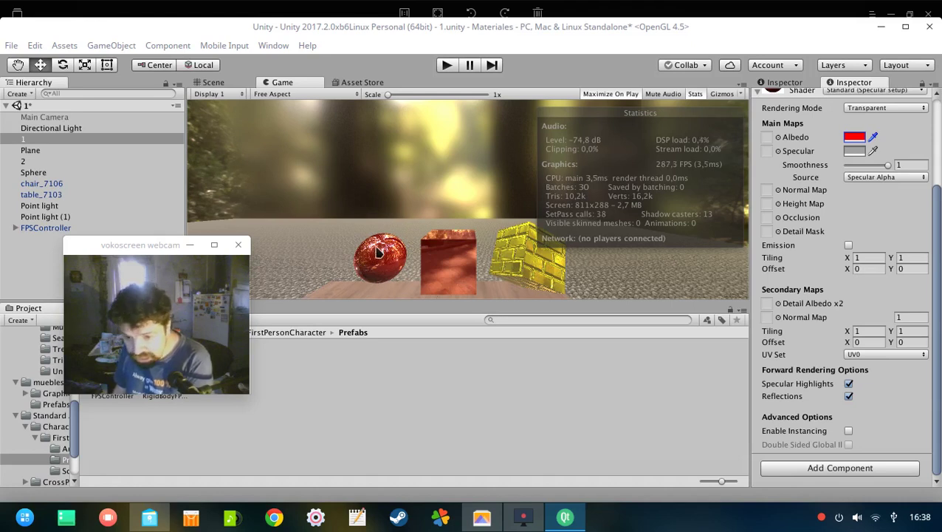
click(848, 397)
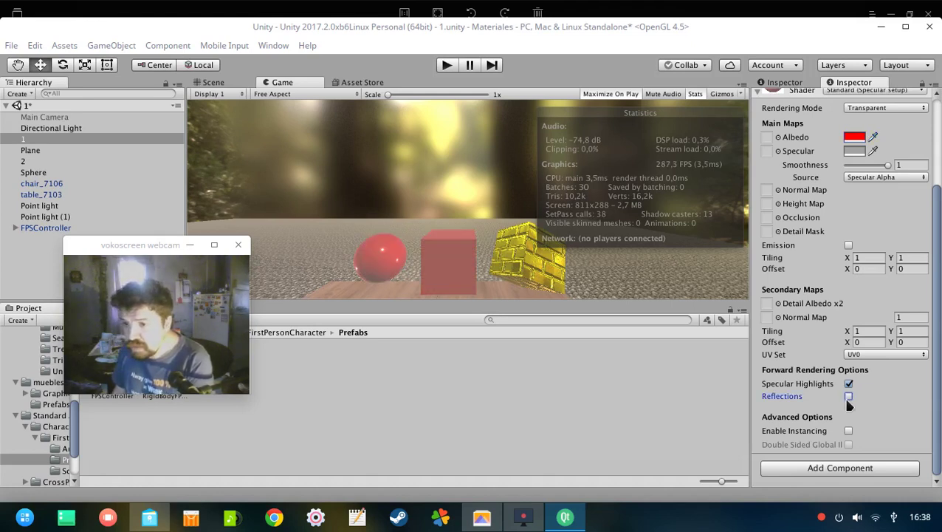
click(848, 397)
Step: Compare the rojo material with Specular Highlights off and on by switching the option repeatedly, leaving it enabled
click(848, 384)
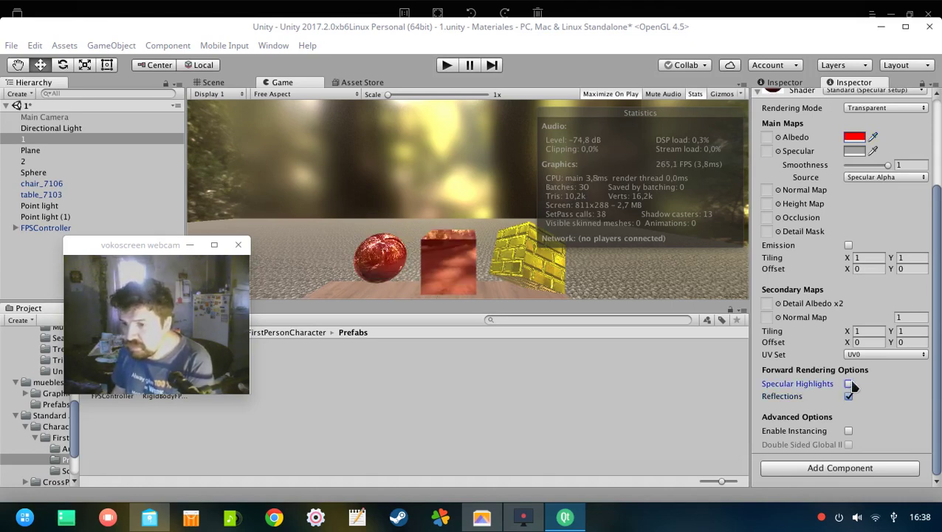
click(849, 384)
click(849, 384)
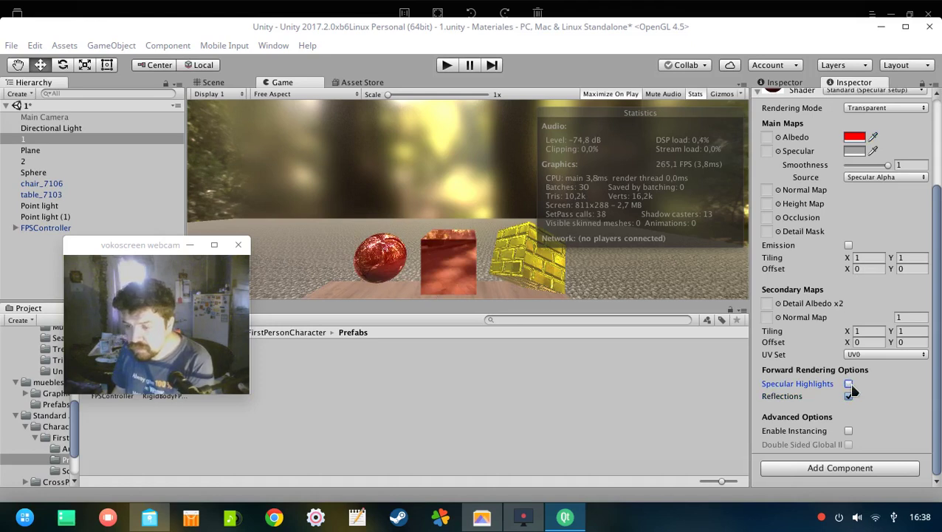
click(849, 384)
click(849, 384)
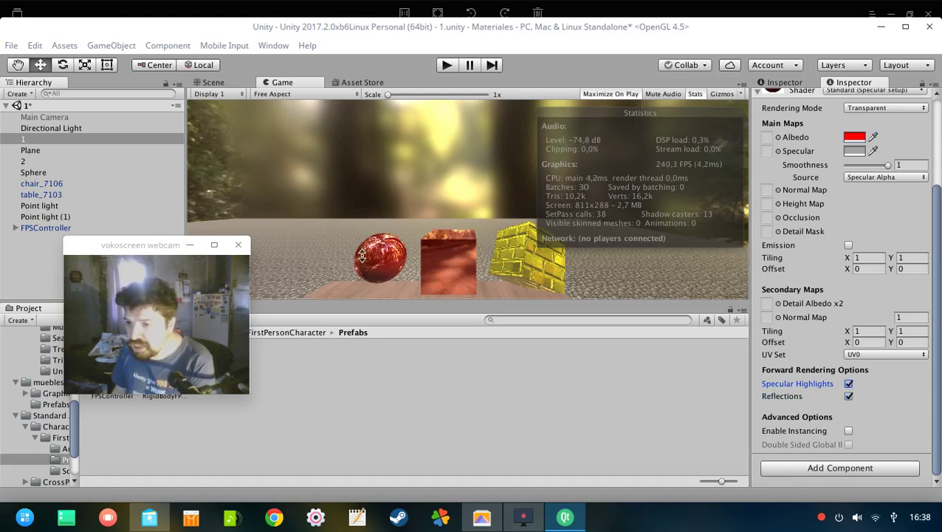
click(849, 383)
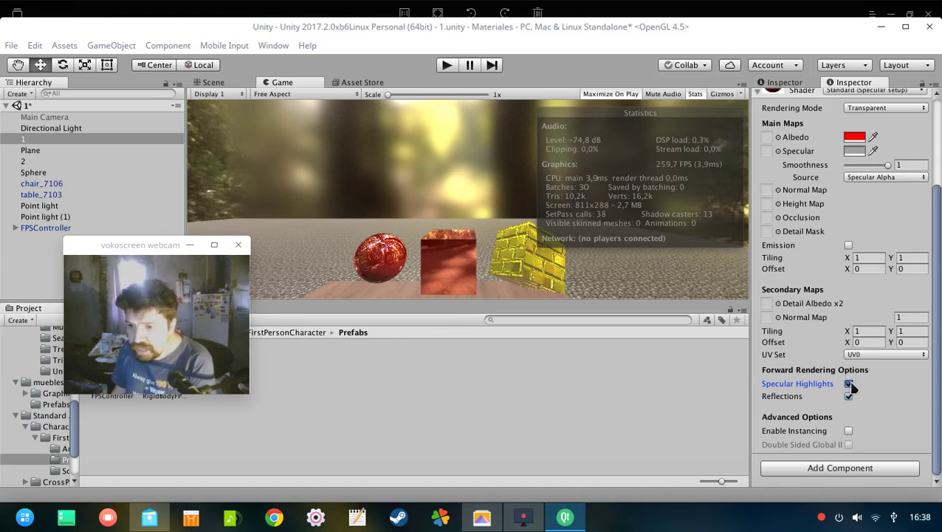
click(849, 384)
click(849, 384)
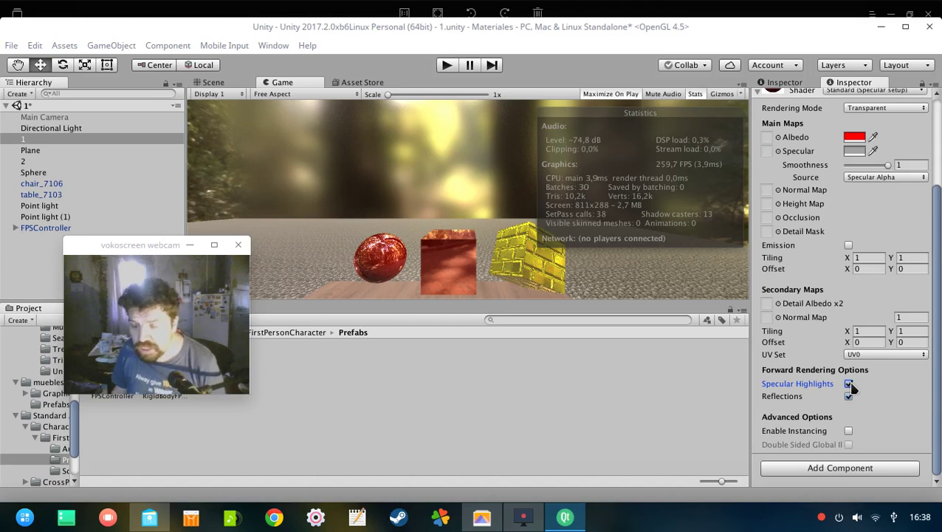
click(849, 384)
click(849, 384)
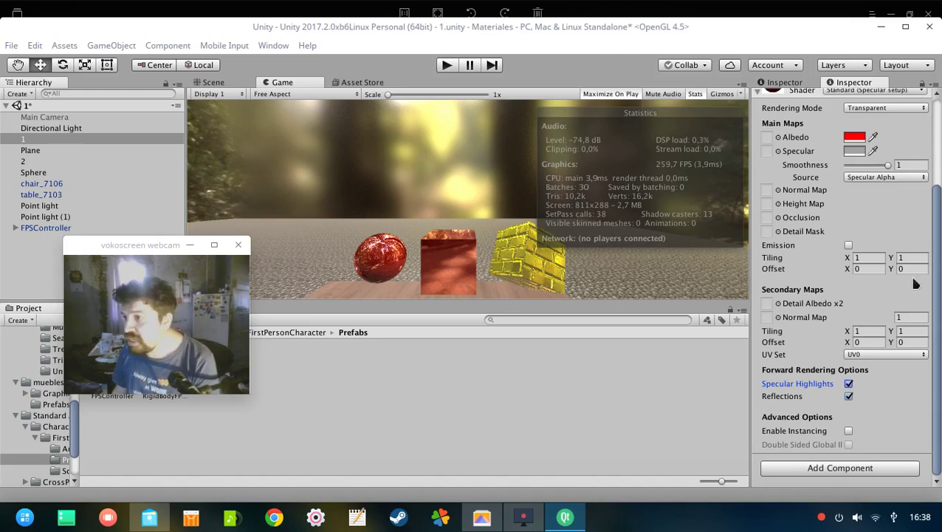
Step: Change the Albedo color of cube 1's rojo material to black and close the color picker
drag(935, 244, 939, 140)
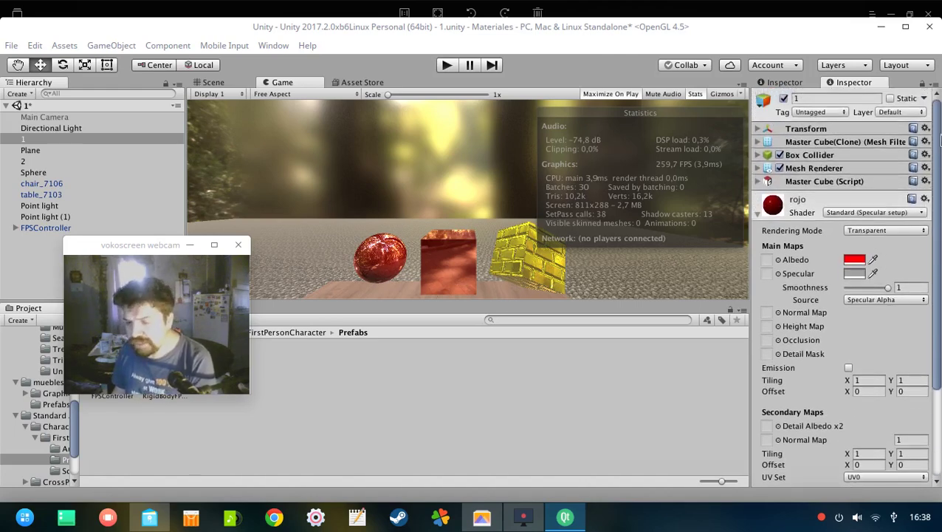
click(854, 262)
drag(293, 254, 312, 339)
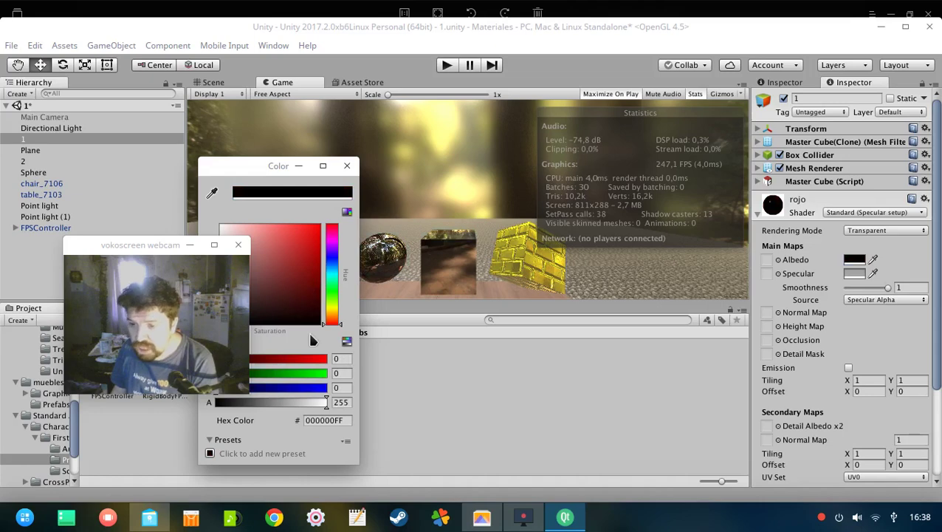
click(360, 367)
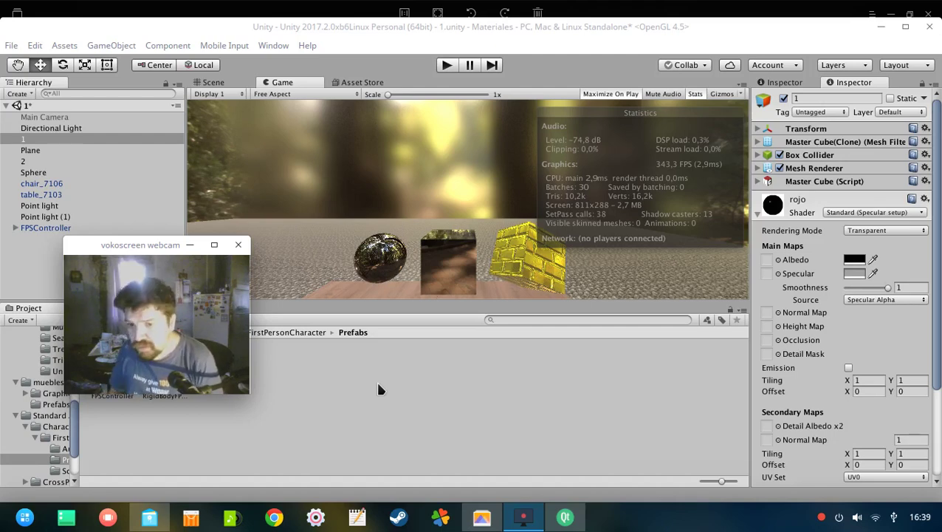
Step: Examine the character reference images in the image viewer, then return to Unity and review the rojo material's settings
click(488, 515)
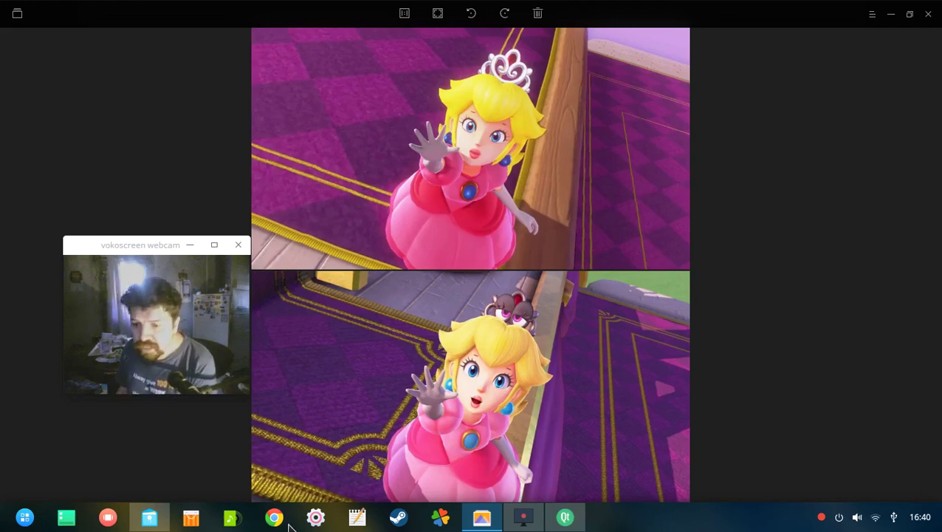
click(565, 519)
scroll(799, 327, down, 4)
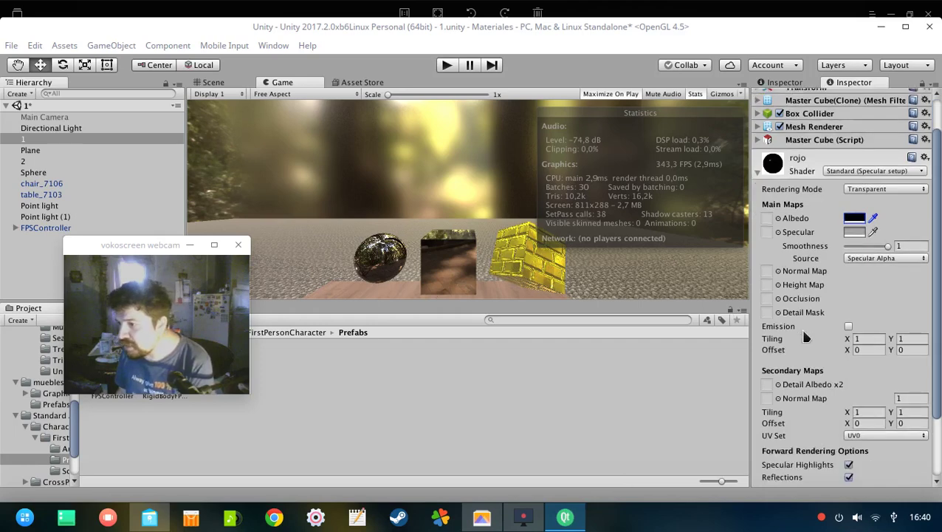
scroll(800, 327, up, 4)
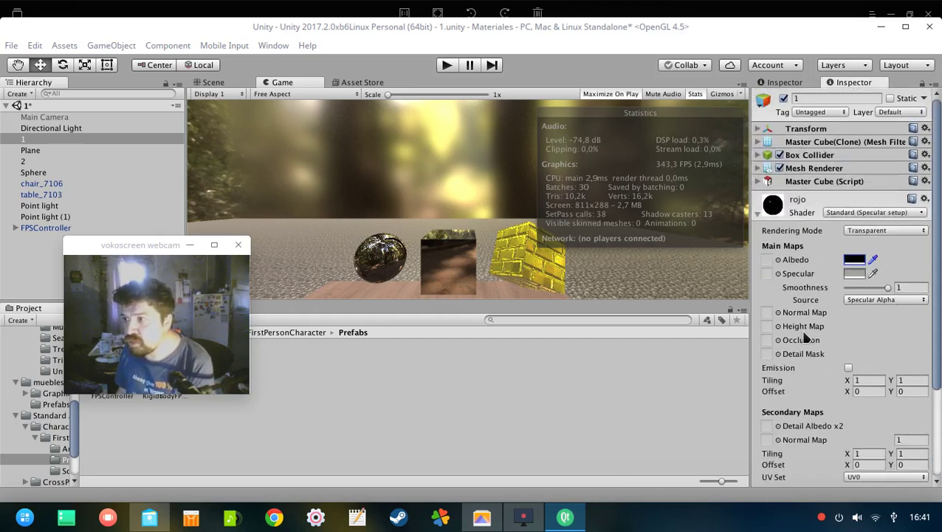
Step: Select cube 2, show it in the Scene view and expand the settings of its azul material
click(34, 160)
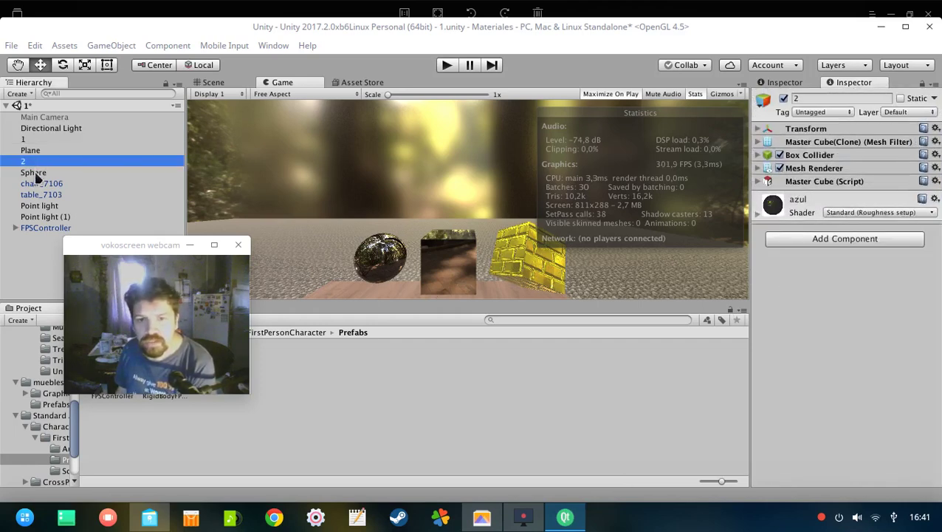
click(213, 83)
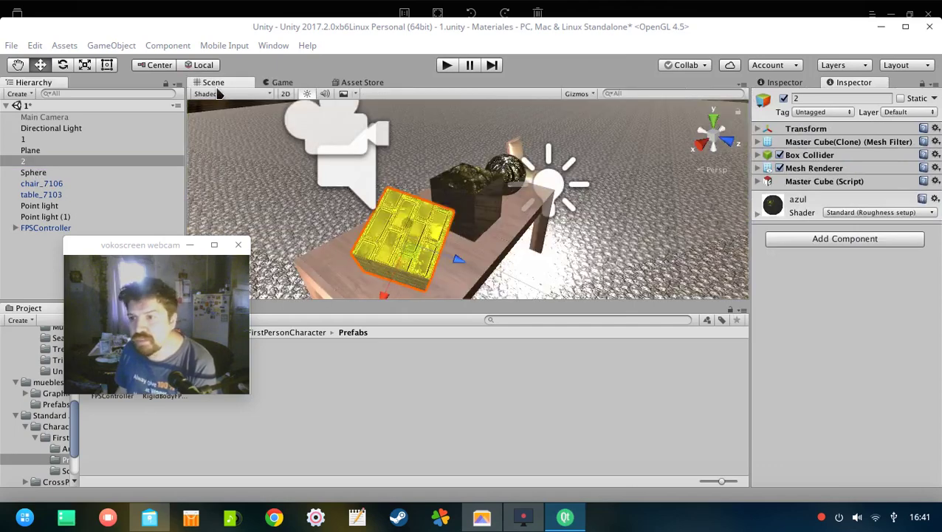
click(755, 213)
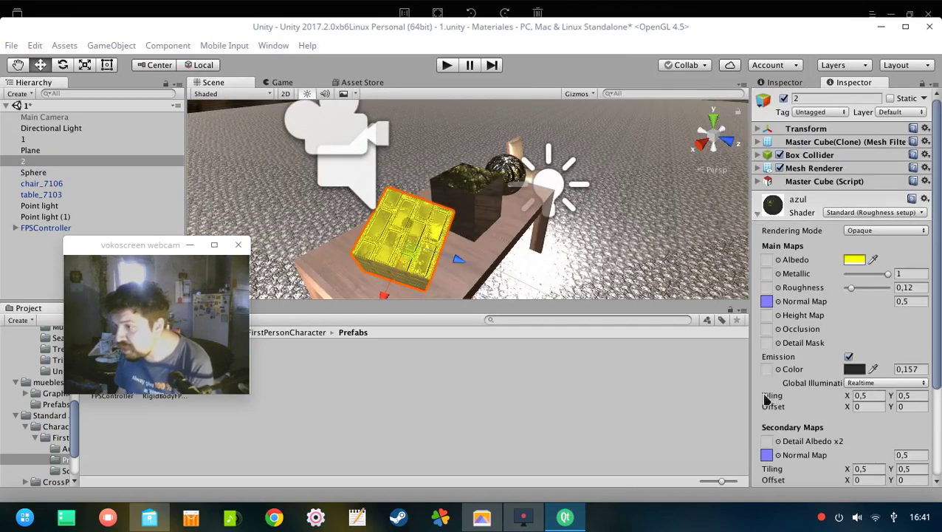
Step: Assign the bark texture to the azul material's Detail Albedo x2 slot under Secondary Maps
scroll(789, 440, down, 2)
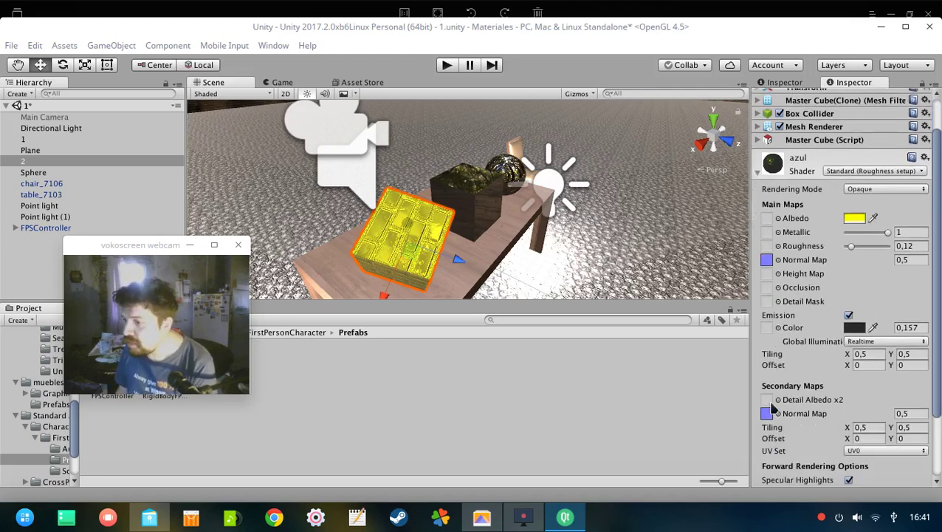
click(777, 399)
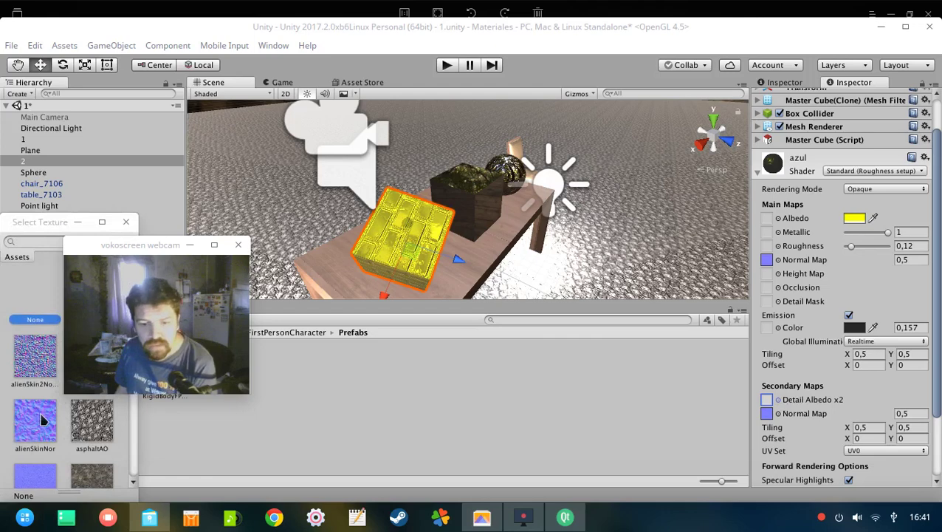
scroll(42, 419, down, 1)
click(92, 443)
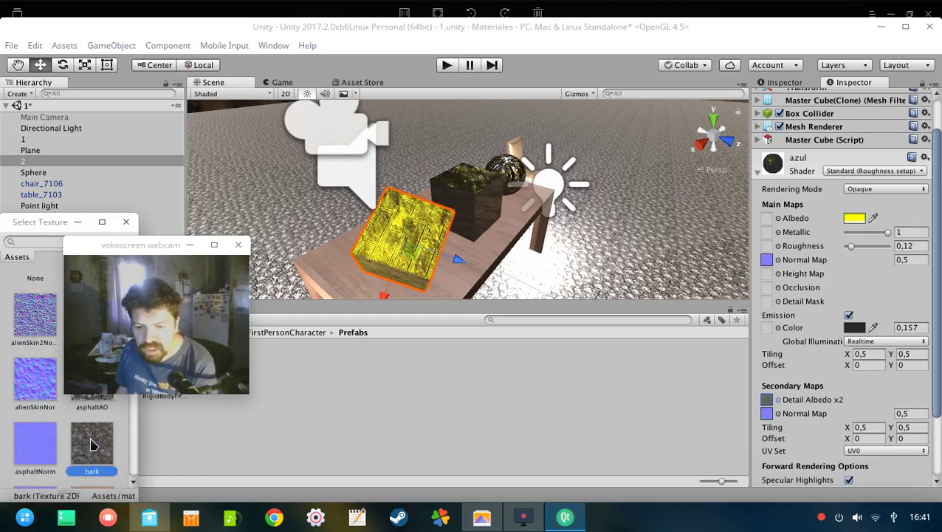
double_click(91, 444)
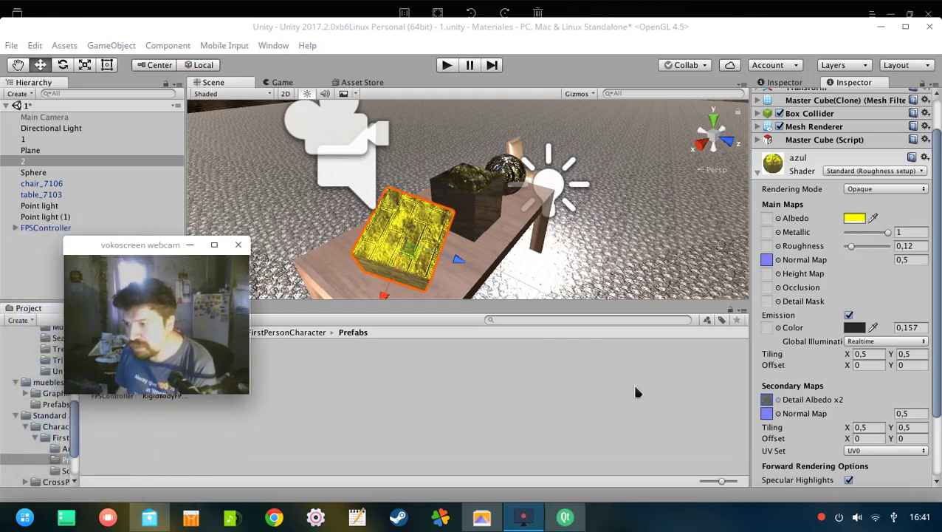
Step: Assign the brokenGlassNorm texture to the azul material's Normal Map under Secondary Maps and close the texture selector
click(778, 413)
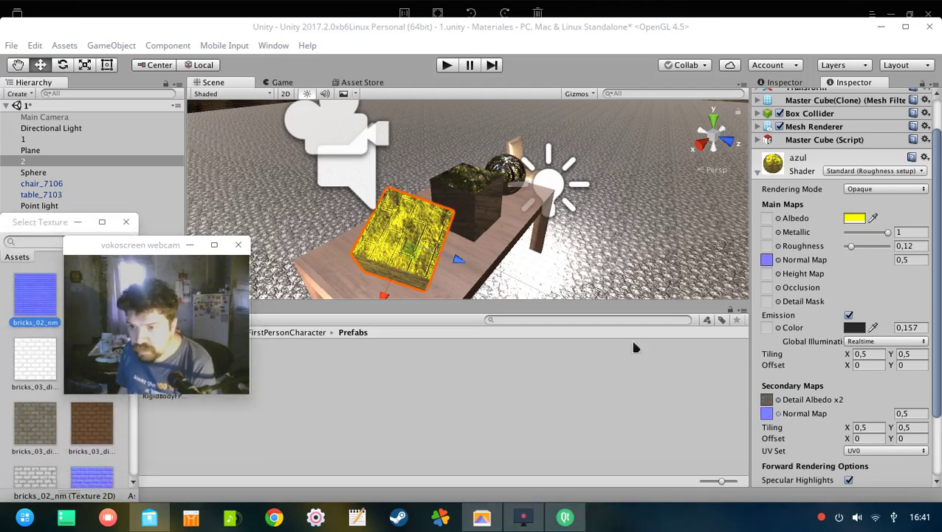
scroll(37, 413, down, 3)
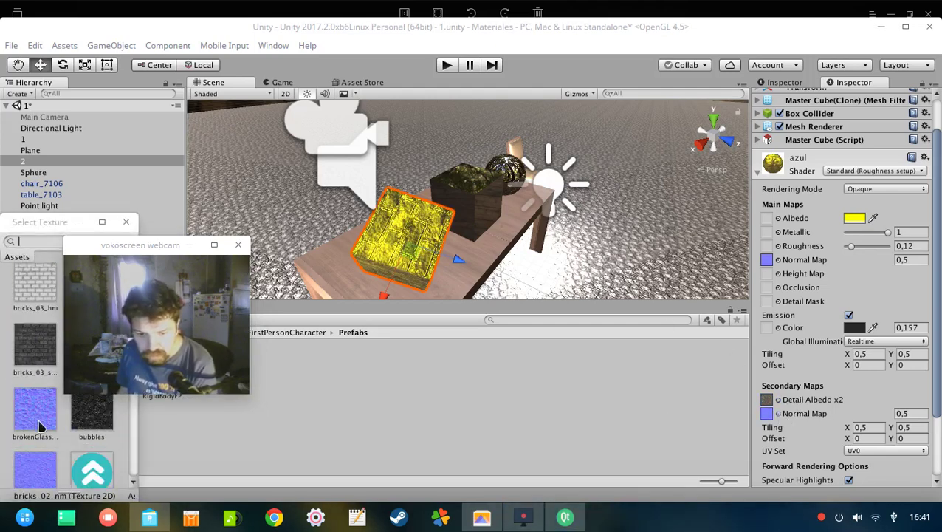
click(35, 413)
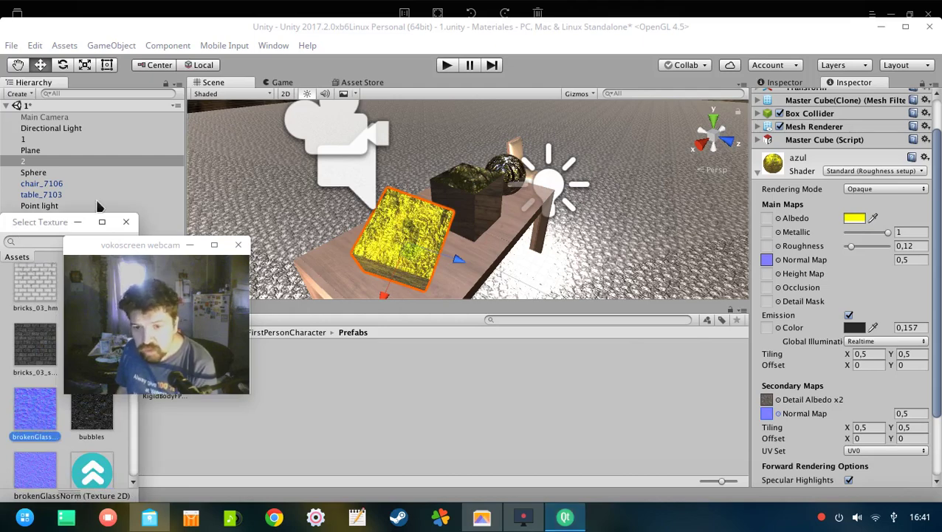
click(126, 221)
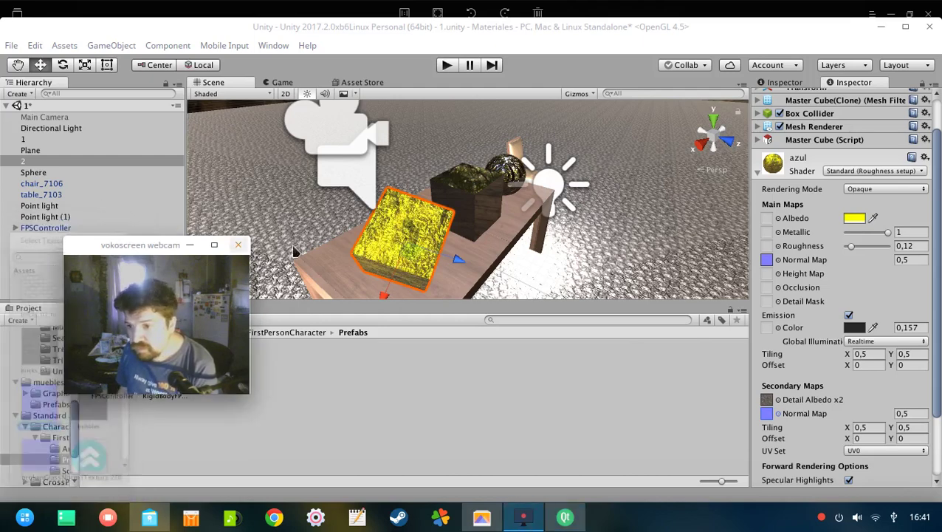
Step: Try the bricks_02_ao texture as the azul material's Albedo map, moving the webcam preview clear of the texture selector and cube 2
click(777, 218)
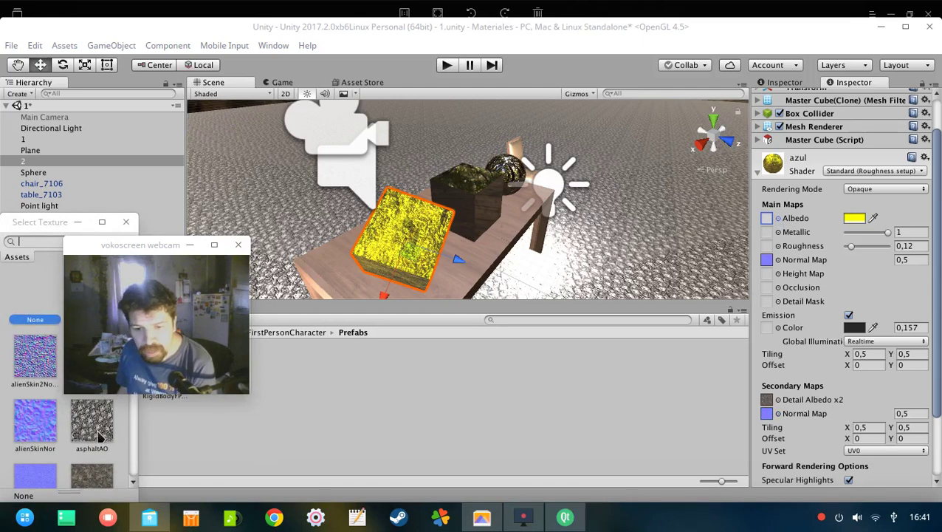
scroll(101, 429, down, 3)
scroll(101, 437, up, 3)
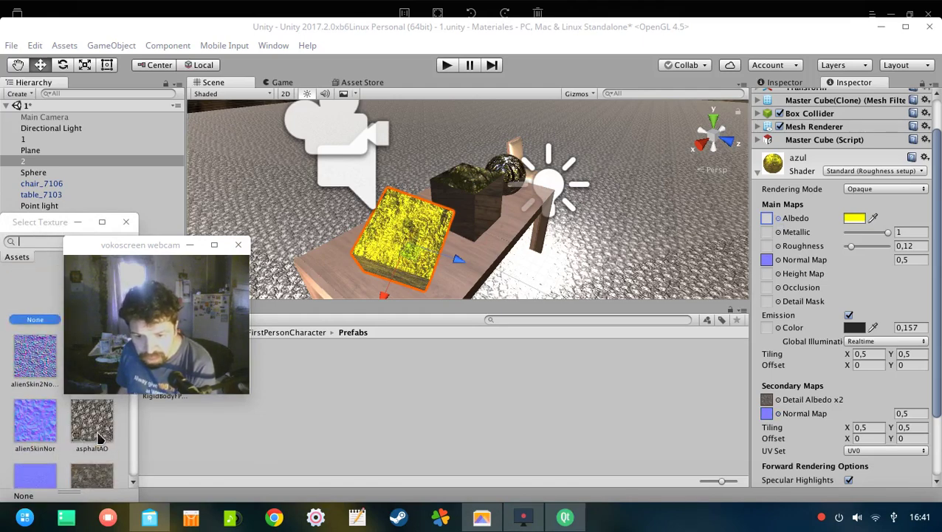
drag(164, 269, 411, 266)
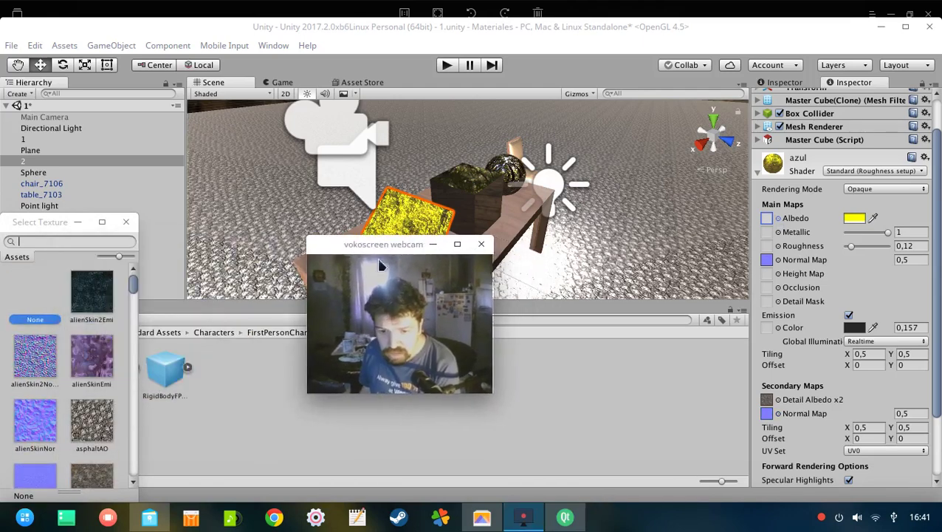
scroll(84, 410, down, 3)
scroll(84, 411, down, 6)
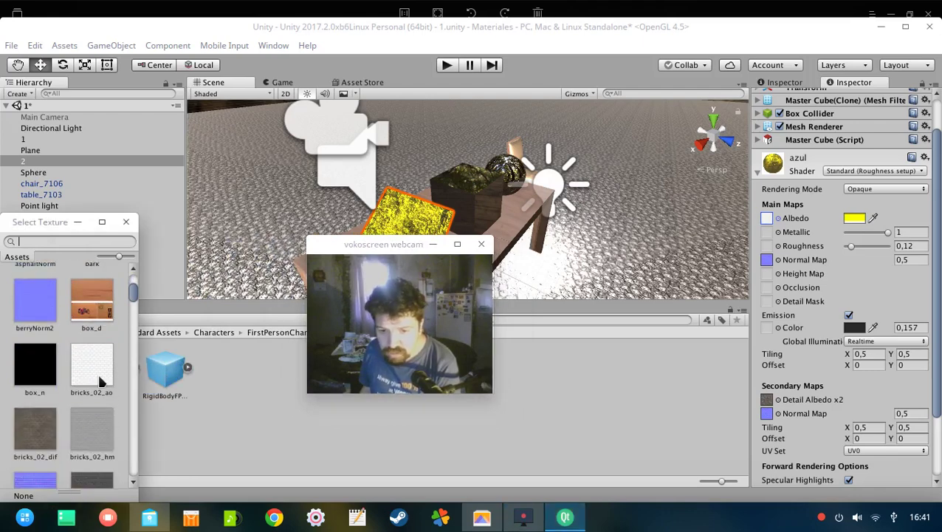
click(101, 381)
double_click(101, 381)
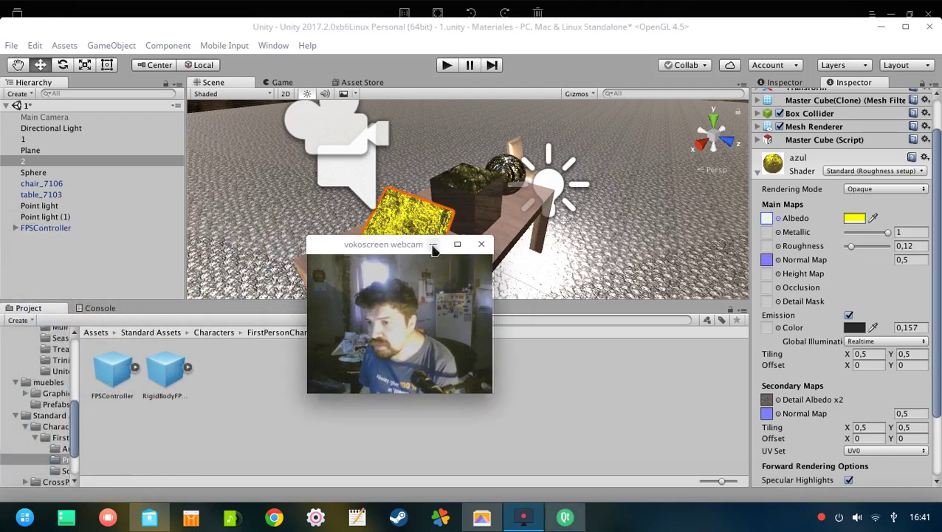
drag(428, 245, 201, 215)
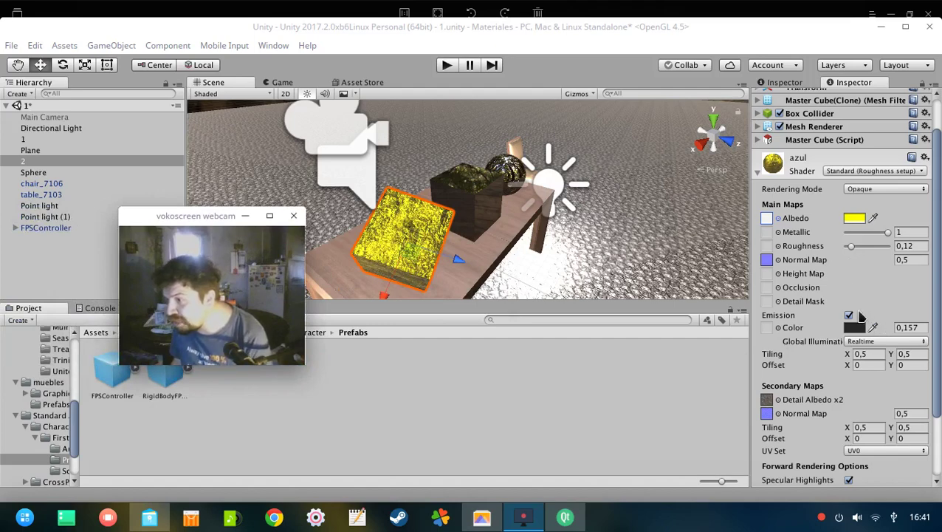
Step: Set the azul material's Main Maps tiling to 1 in both X and Y
click(869, 356)
text(1)
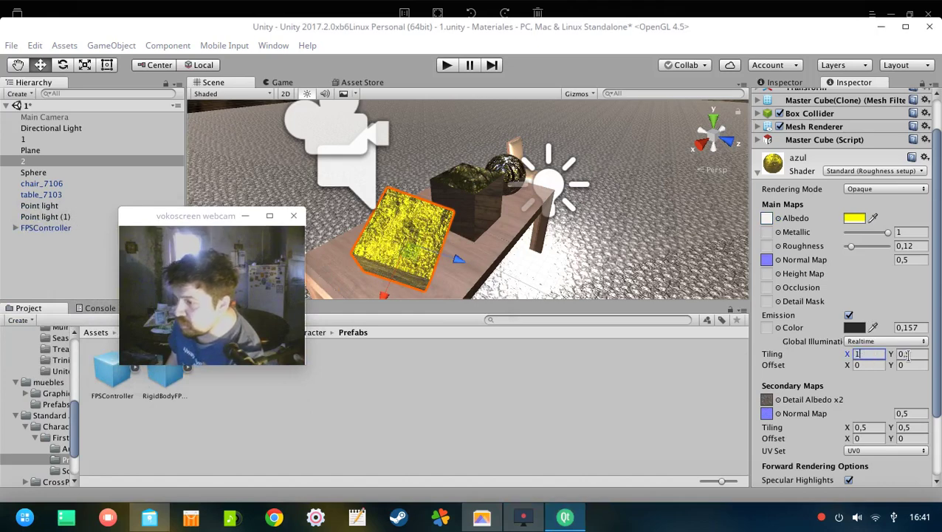
click(907, 354)
text(1)
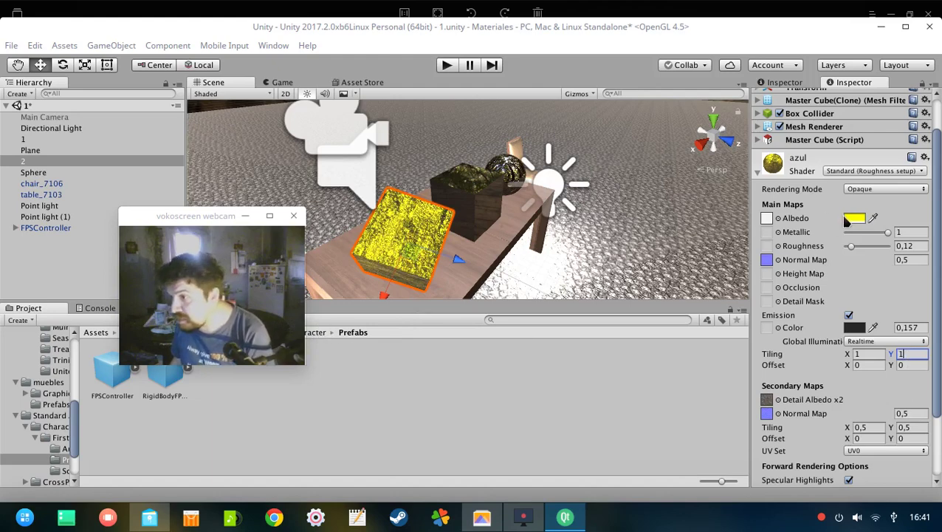
Step: Assign the bricks_02_dif texture to the azul material's Albedo and move cube 2 slightly along its Z axis
click(778, 217)
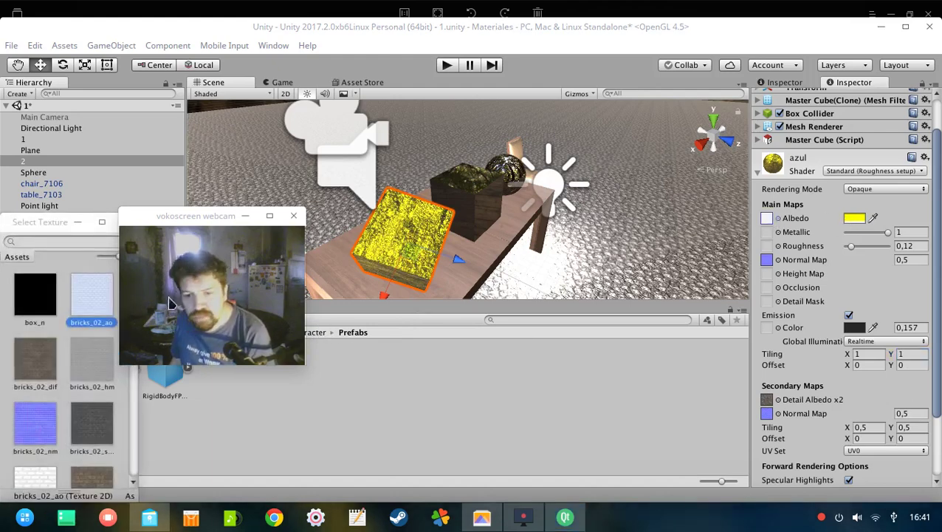
click(32, 362)
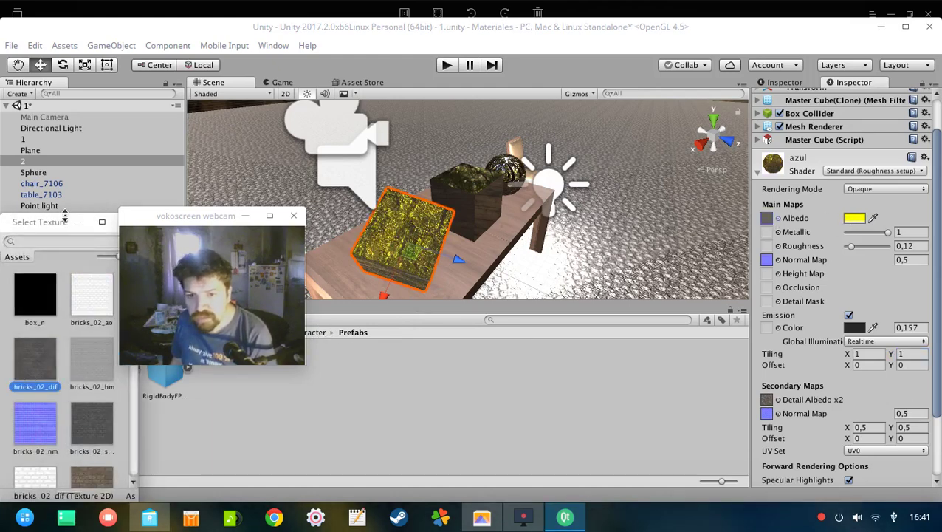
drag(64, 214, 1, 222)
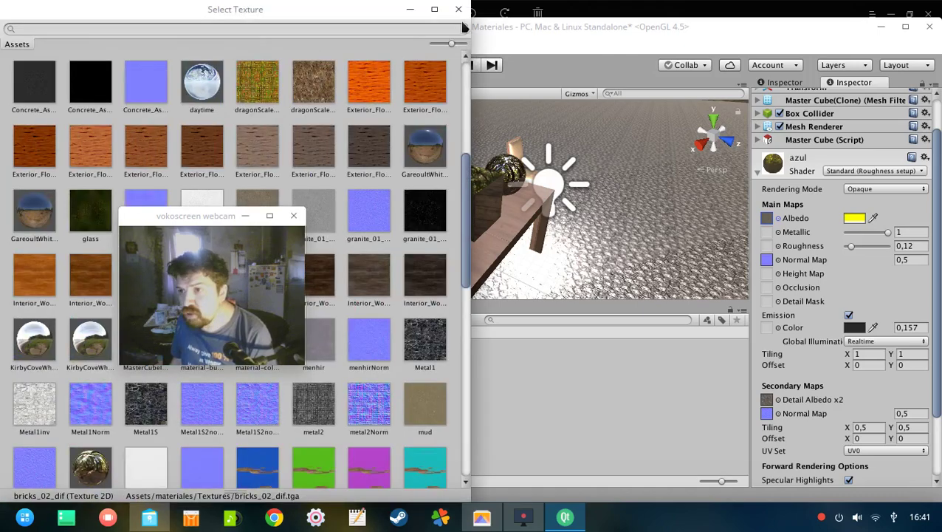
click(458, 9)
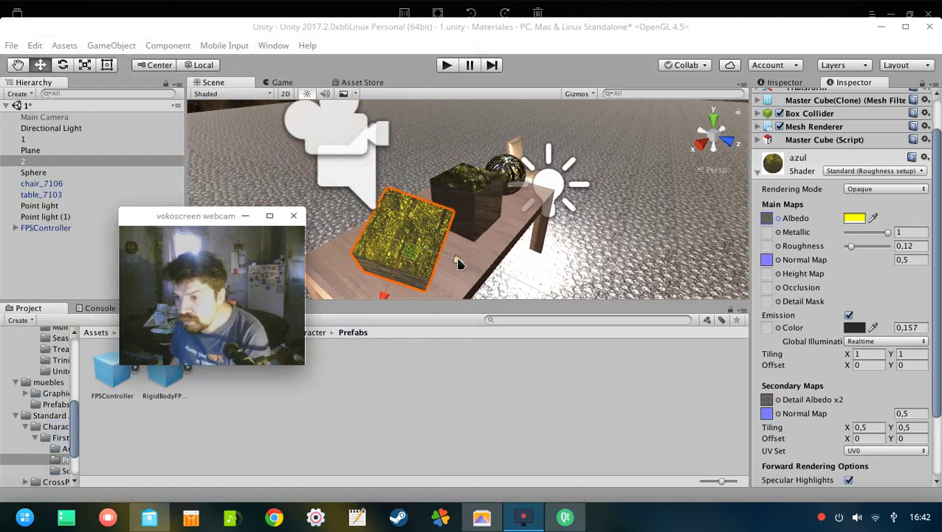
mouse_move(457, 260)
mouse_down()
mouse_move(504, 264)
mouse_move(477, 257)
mouse_up()
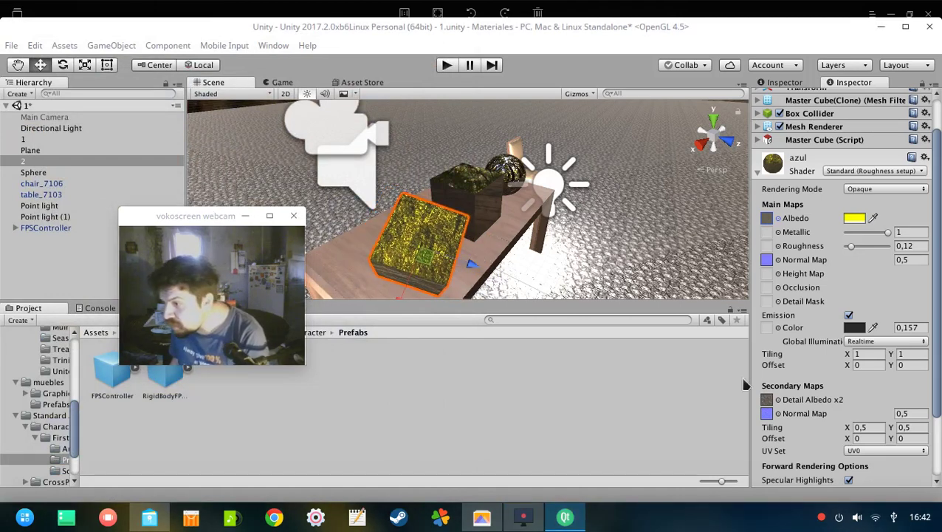
Step: Lower the strength of the azul material's secondary Normal Map, trying 0,11111 and settling on 0,1
click(910, 415)
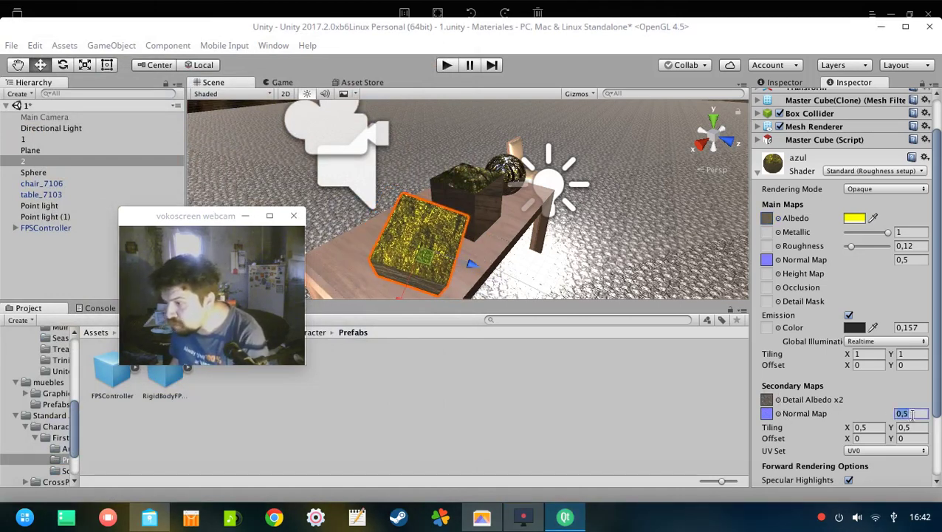
text(11111)
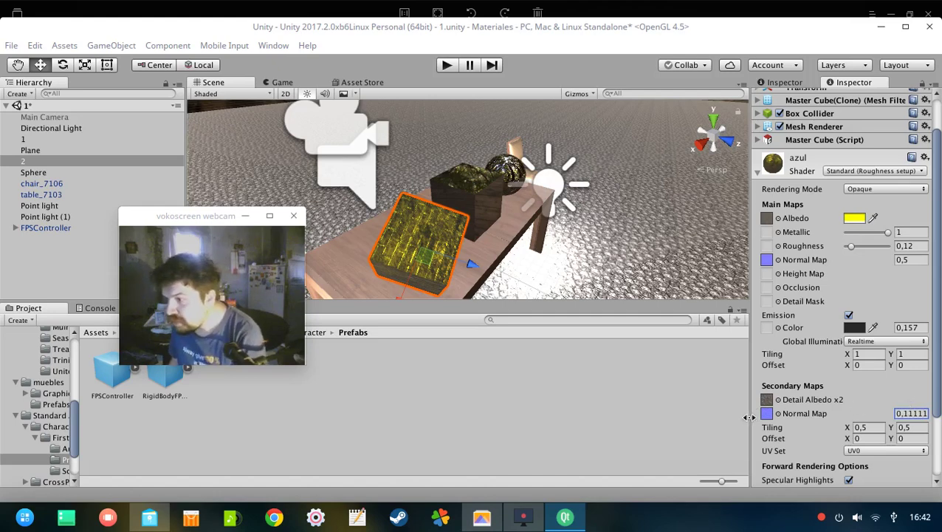
drag(910, 414, 939, 418)
text(0,1)
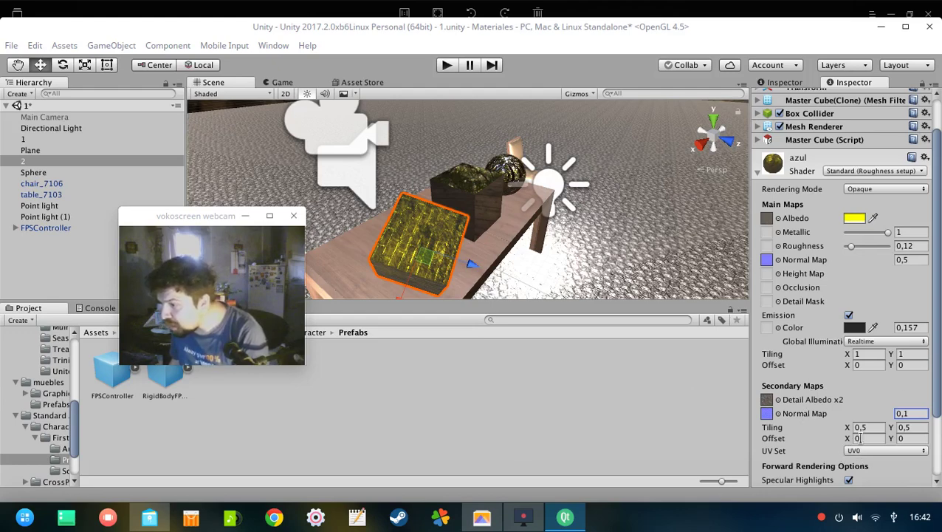
Step: Set the azul material's Secondary Maps tiling to 2 in both X and Y
click(872, 427)
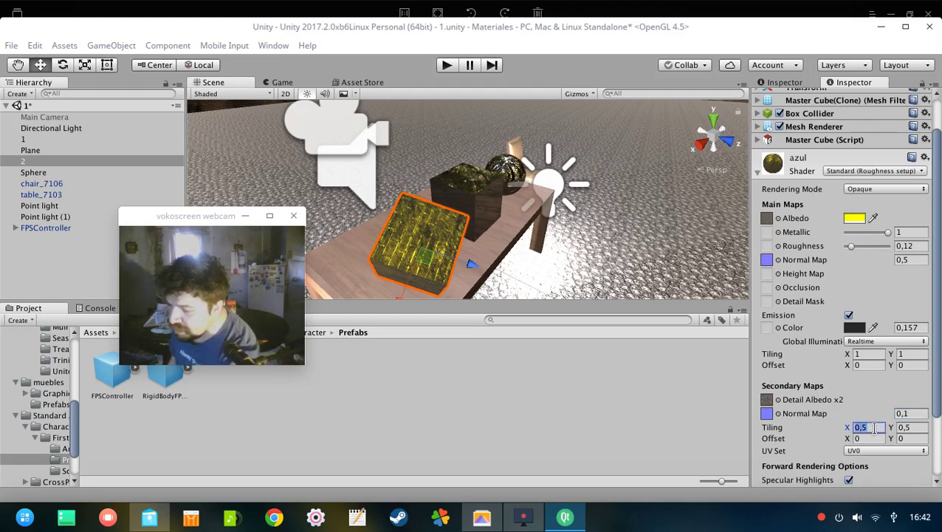
text(2)
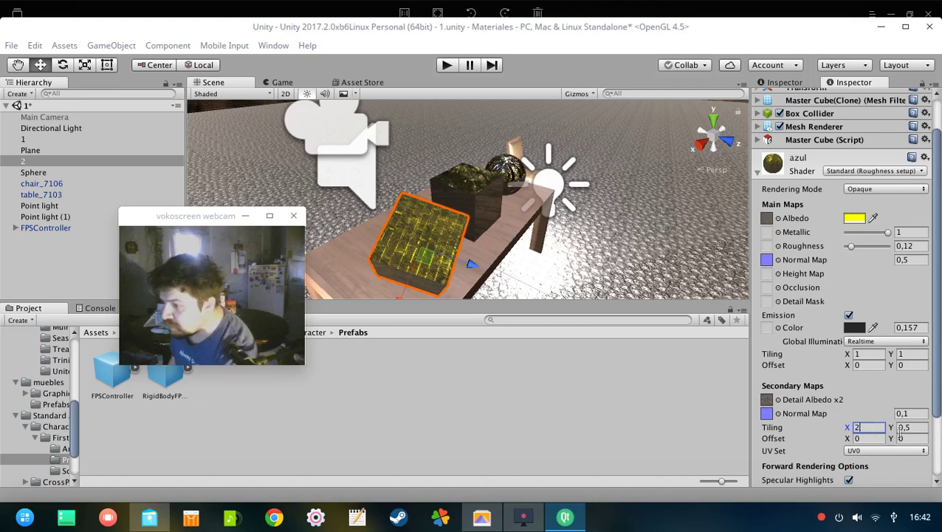
key(Tab)
text(2)
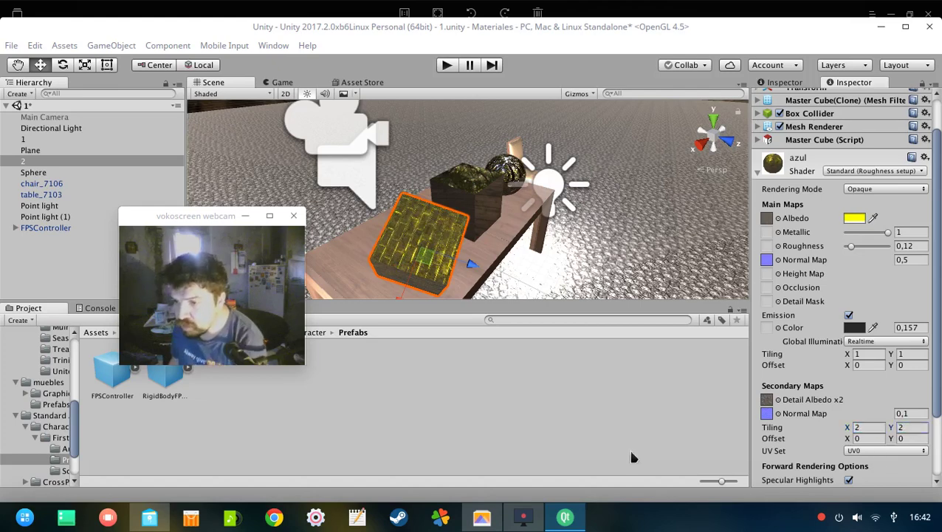
click(627, 446)
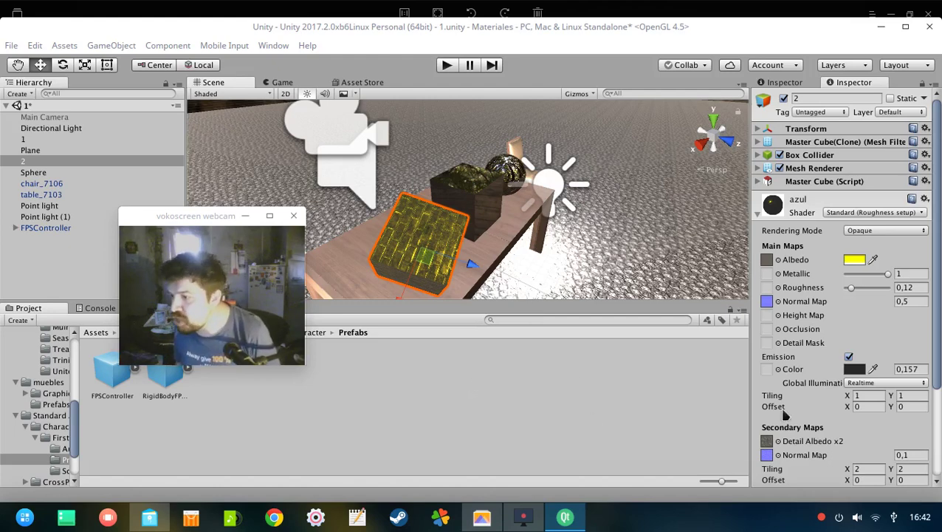
Step: Clear both the Detail Albedo x2 and the secondary Normal Map textures of the azul material by assigning None
click(778, 442)
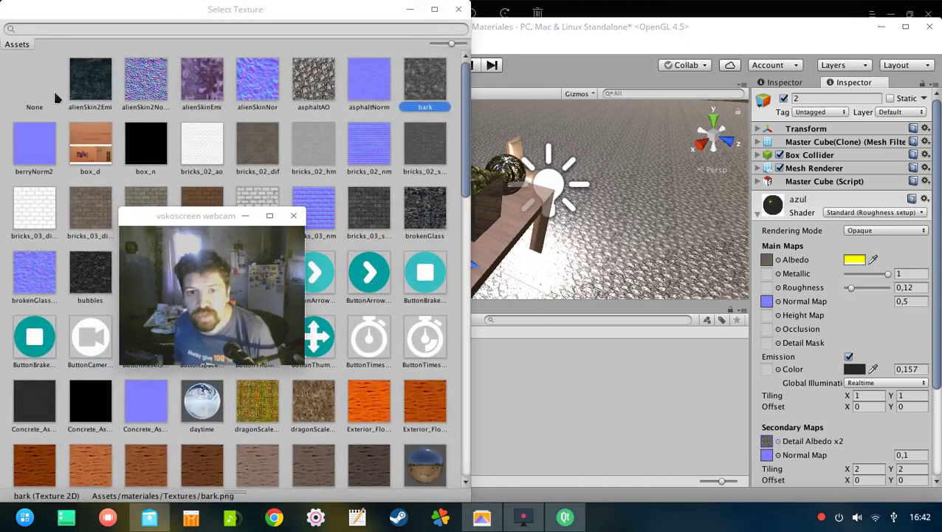
click(53, 96)
click(459, 10)
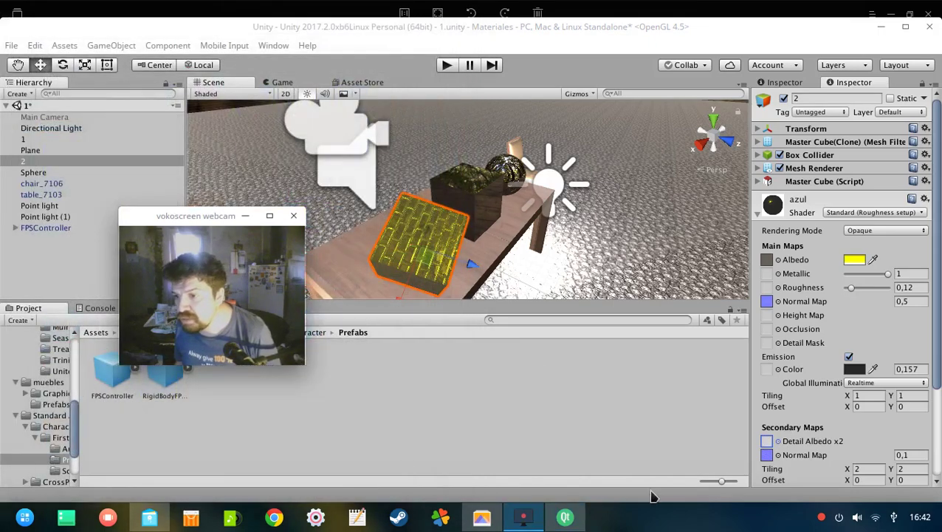
click(778, 455)
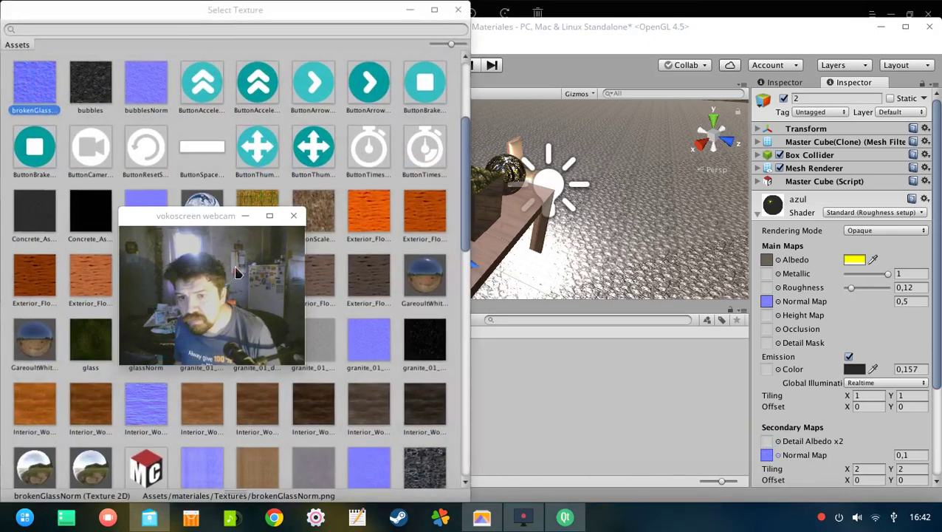
key(Home)
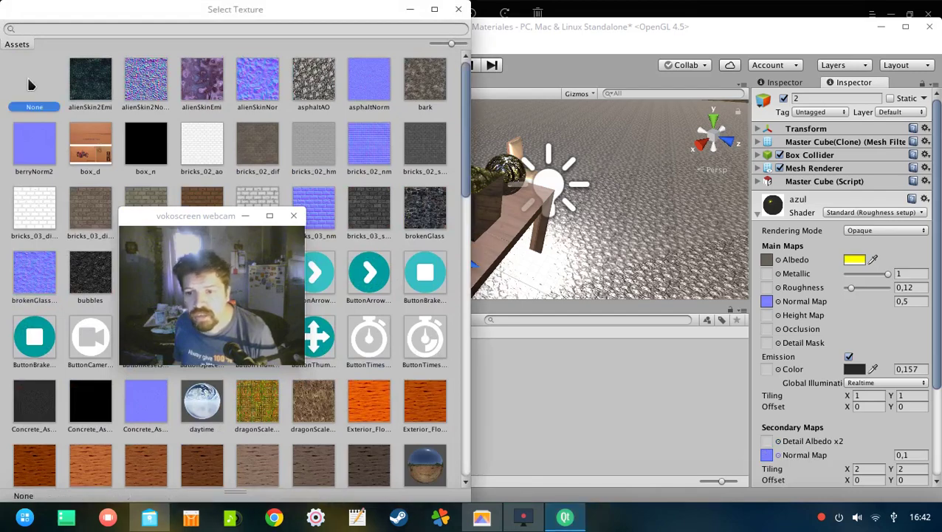
click(34, 99)
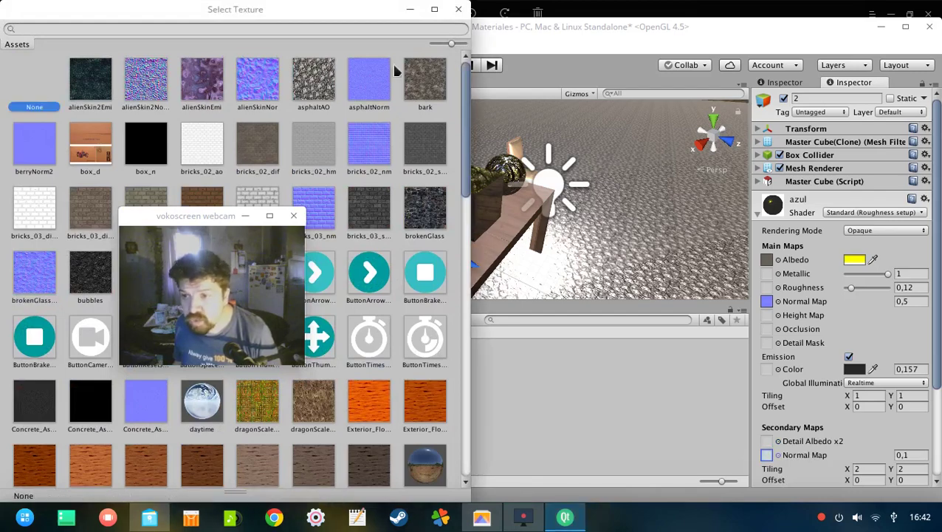
click(459, 9)
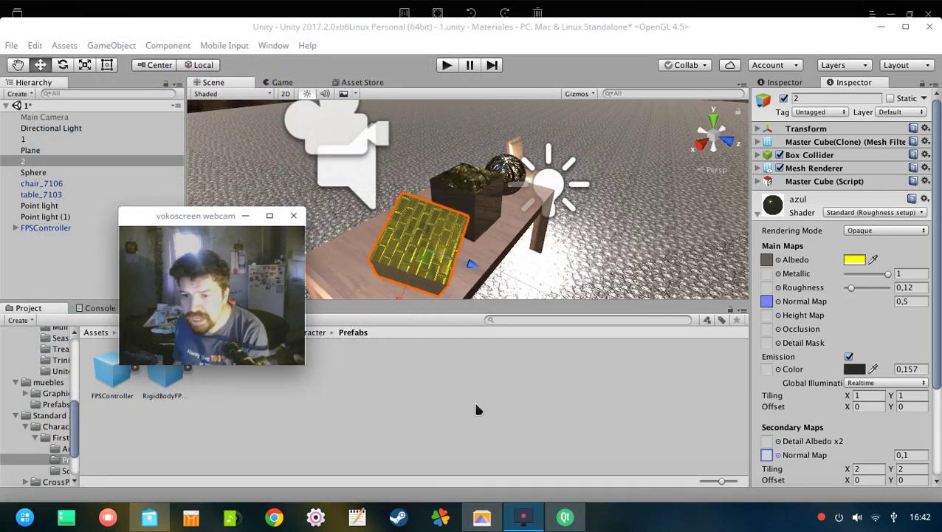
Step: Change the azul material's Albedo color to white (FFFFFFFF), moving the color picker clear of the webcam preview
click(854, 259)
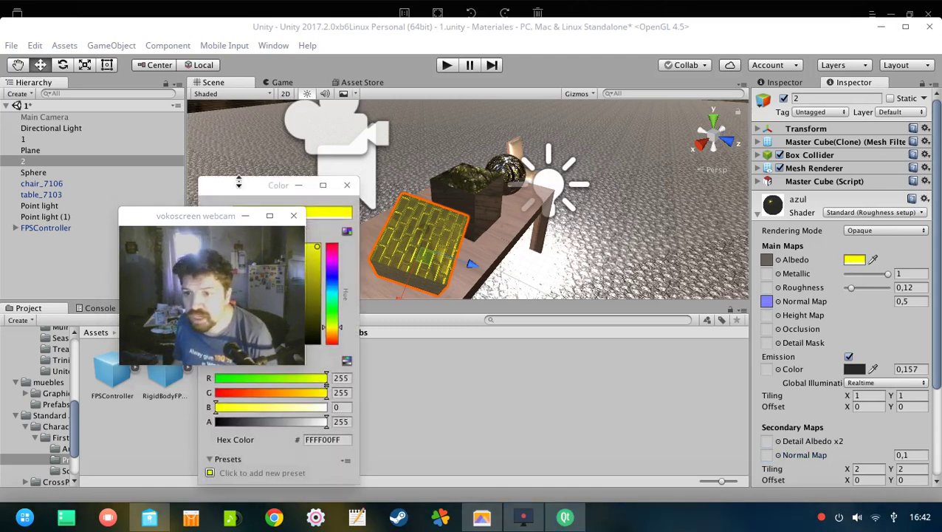
drag(270, 184, 608, 172)
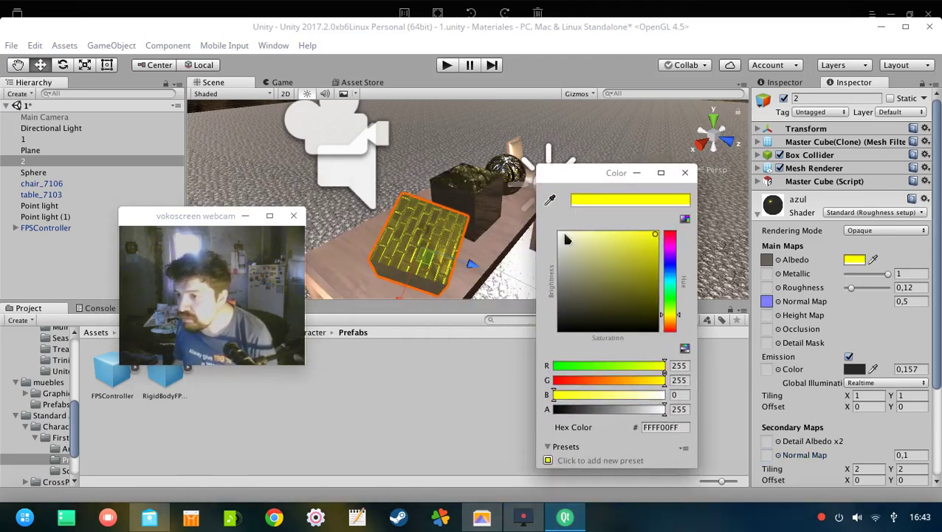
drag(565, 238, 555, 232)
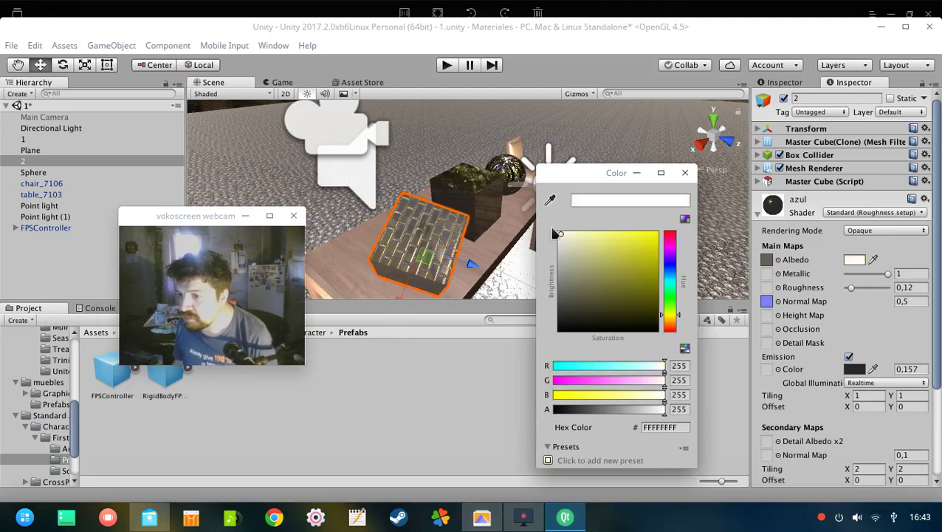
click(686, 174)
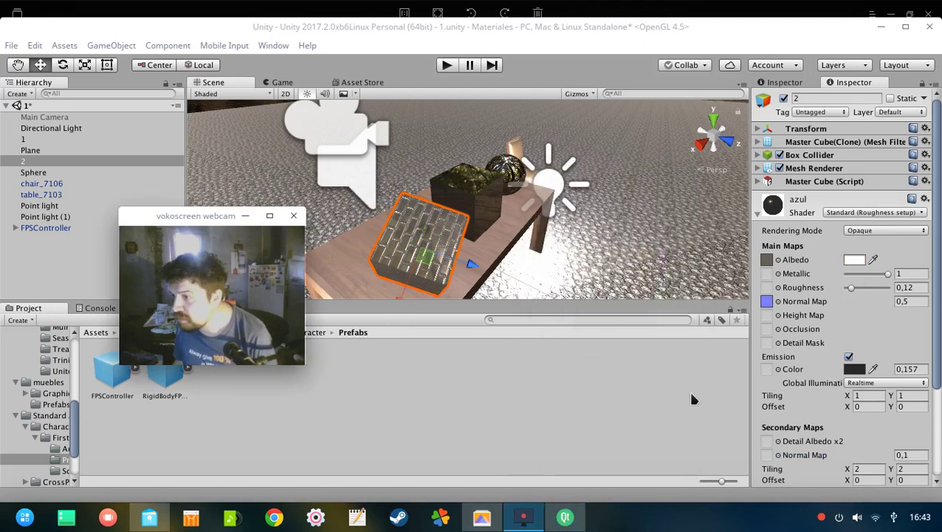
Step: Turn off the azul material's Emission, lower Metallic to 0 and raise Roughness to 0,4
click(849, 358)
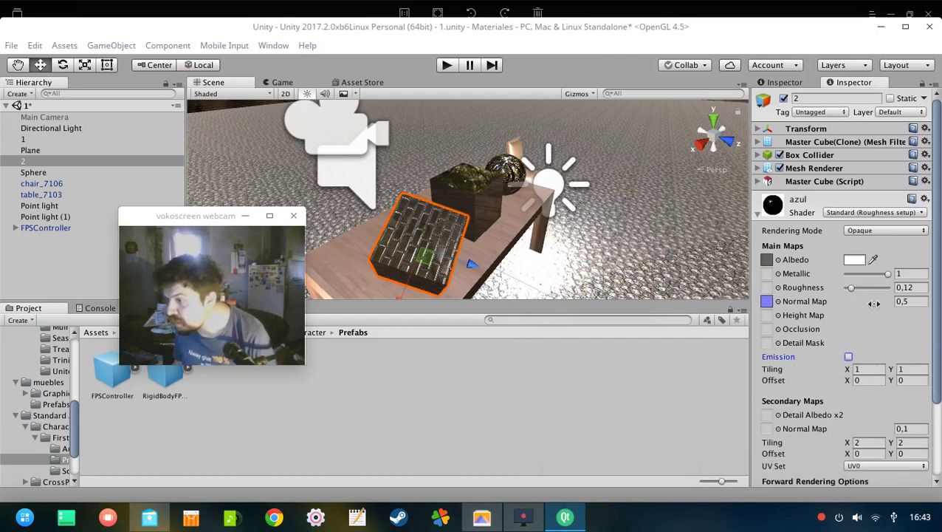
drag(888, 274, 865, 294)
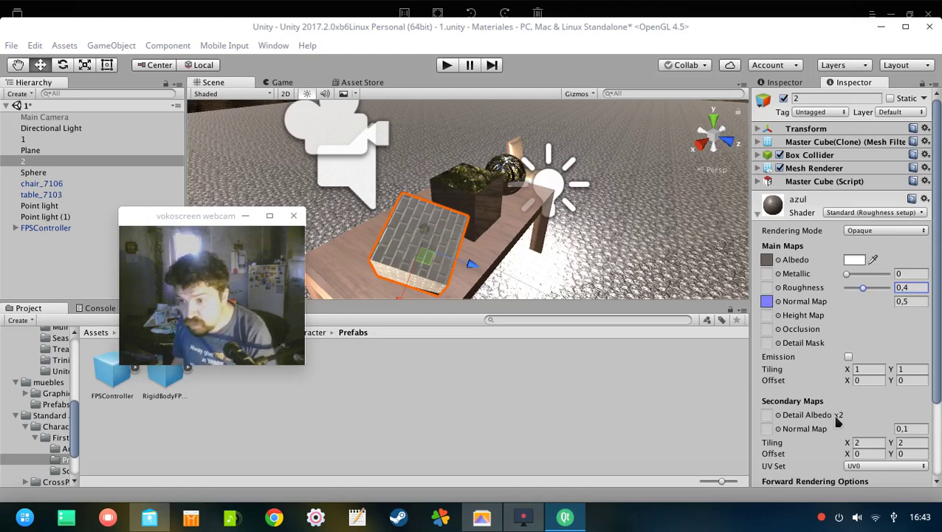
Step: Try the brokenGlass texture as the azul material's secondary Normal Map
drag(934, 356, 939, 396)
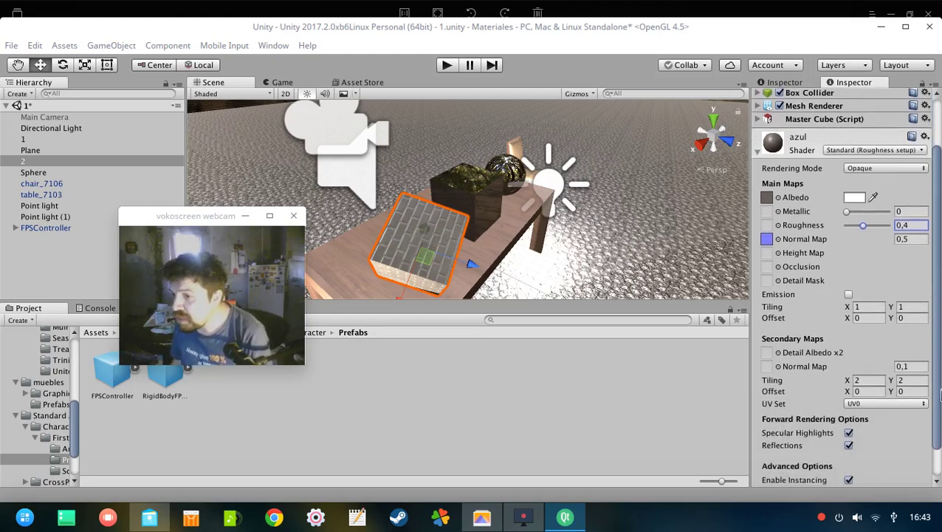
click(778, 367)
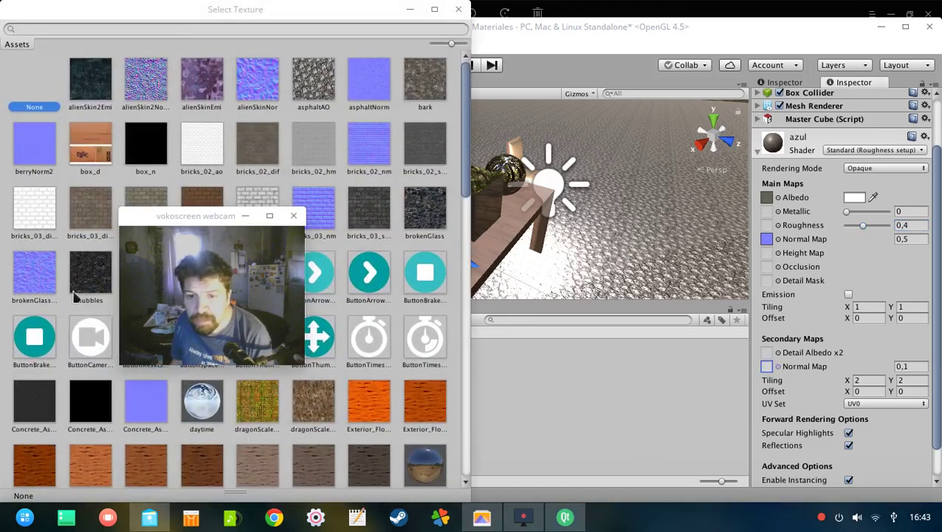
click(423, 222)
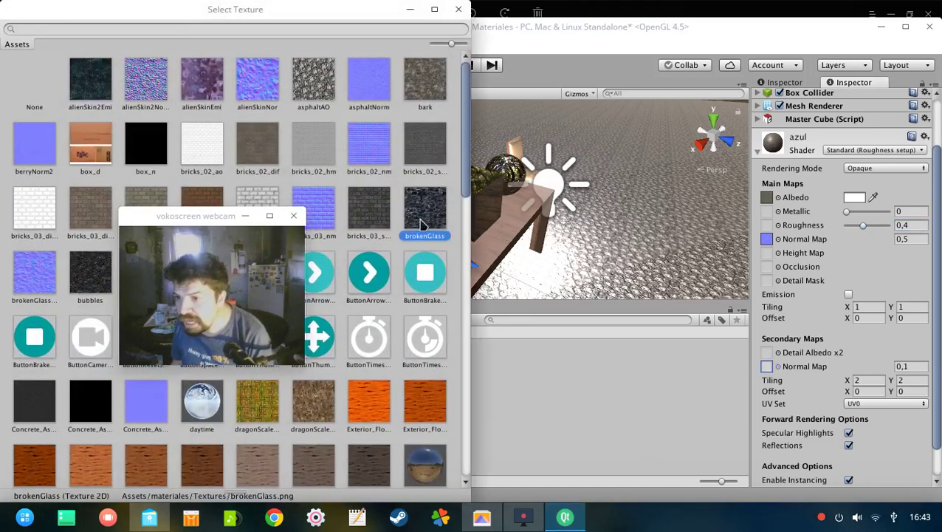
double_click(424, 214)
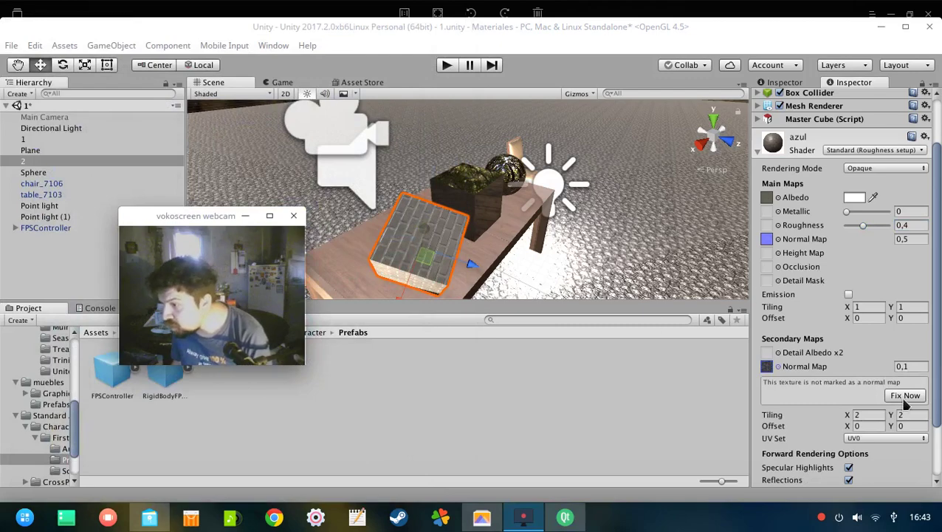
Step: Assign the bubblesNorm texture to the azul material's secondary Normal Map and set its strength to 1
click(779, 367)
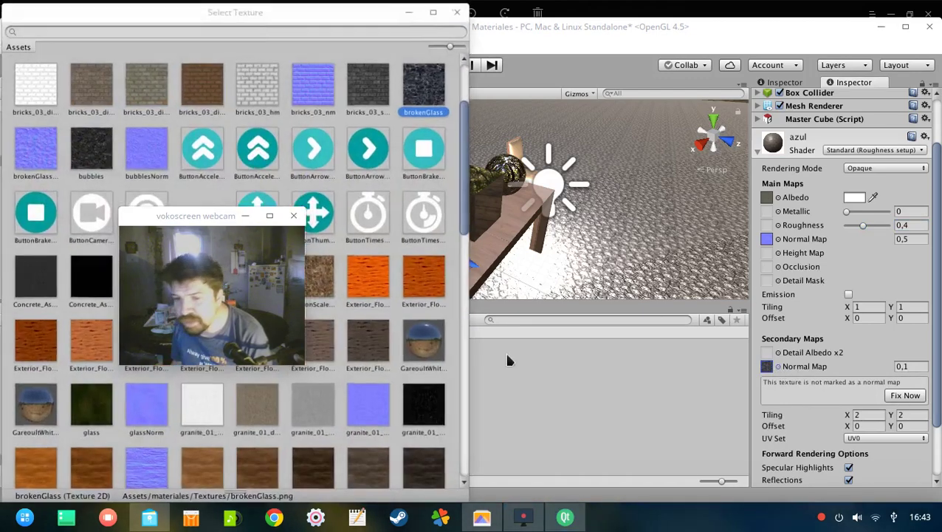
double_click(163, 159)
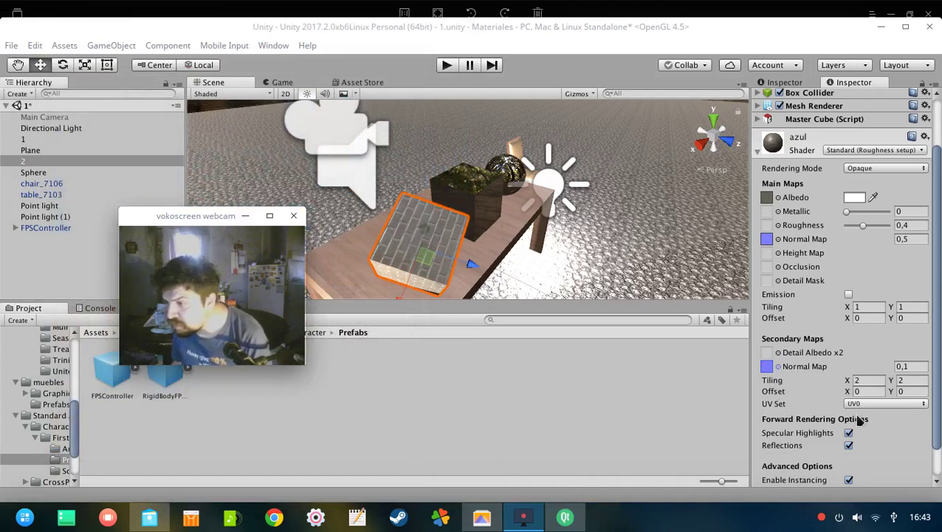
click(911, 367)
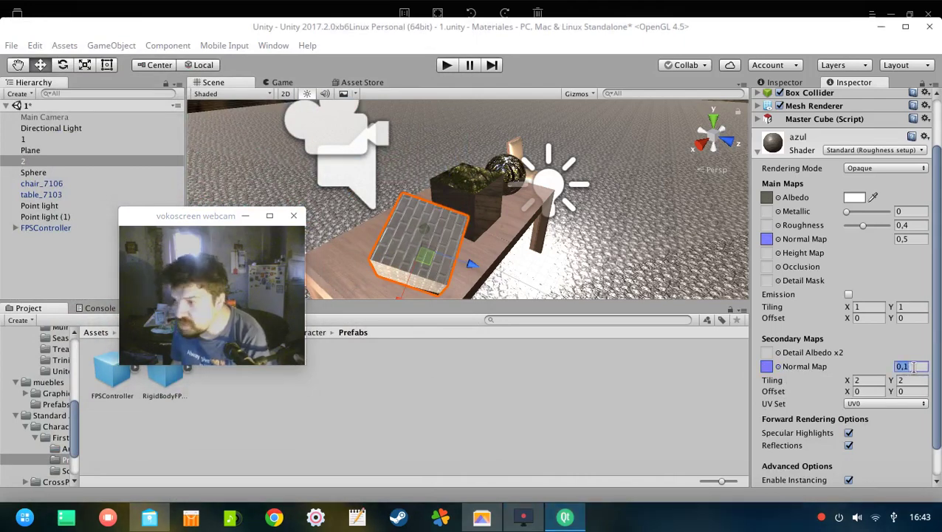
text(1)
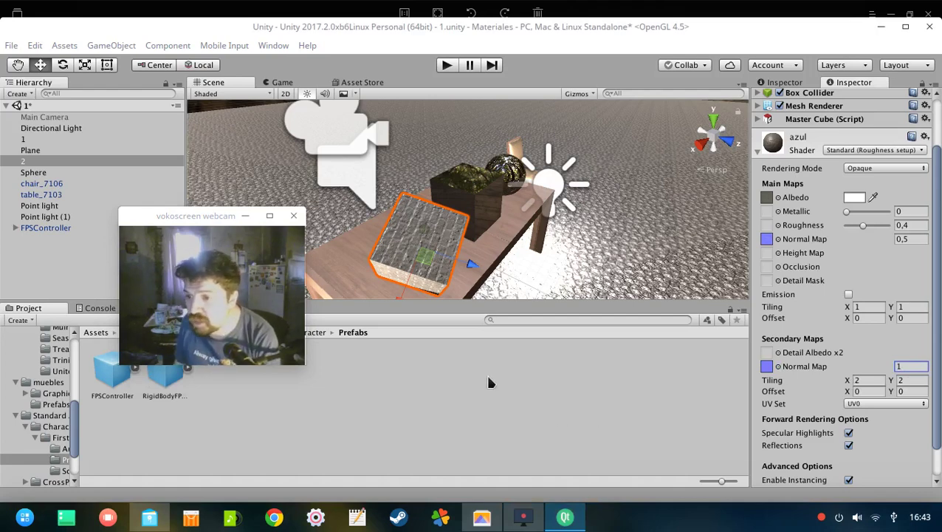
Step: Assign the box_d texture to the azul material's Detail Albedo x2
click(767, 352)
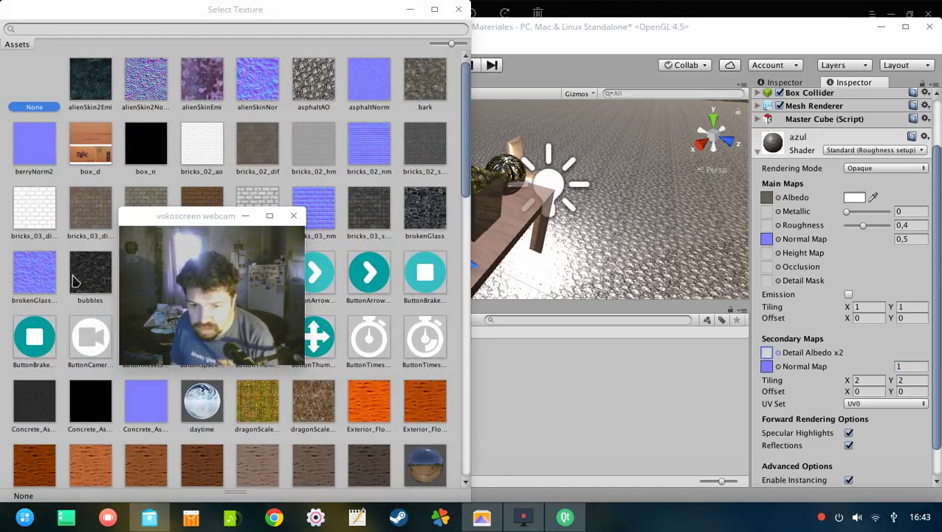
click(104, 159)
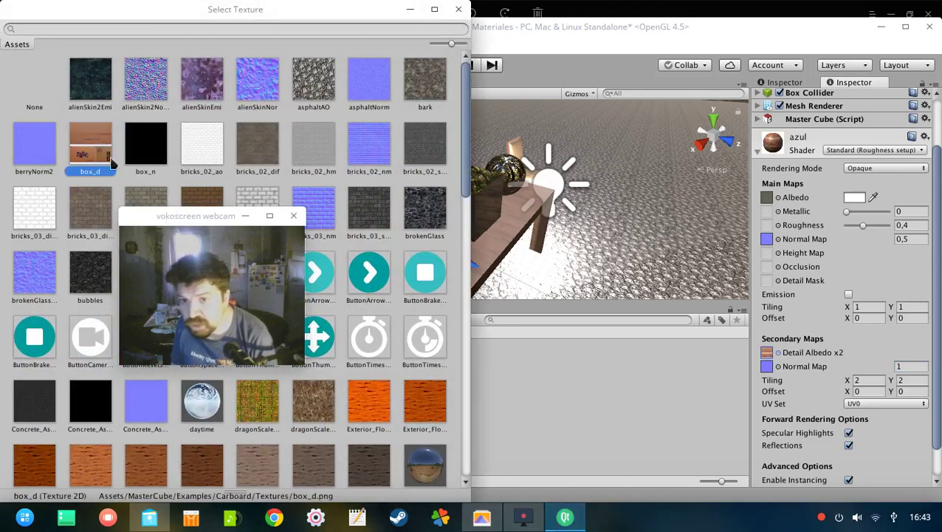
double_click(89, 145)
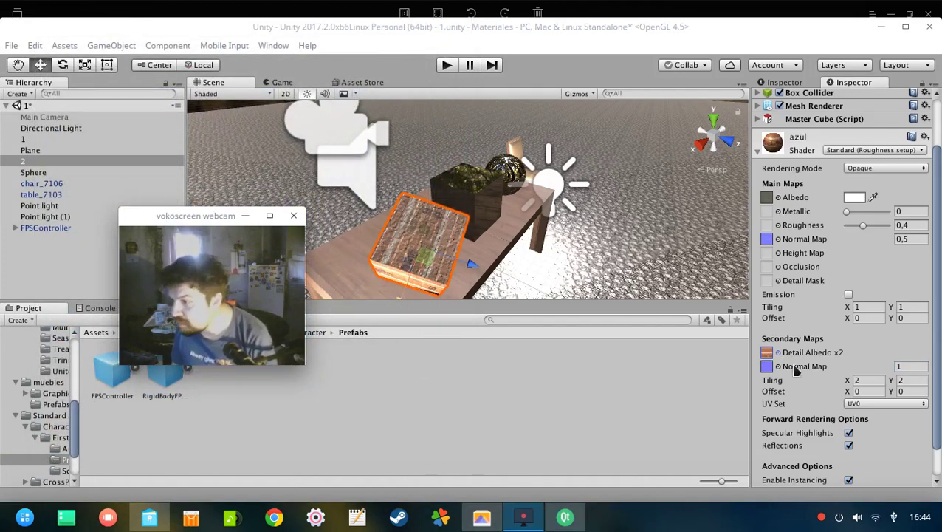
Step: Set the azul material's Secondary Maps tiling to 10 in both X and Y
click(868, 380)
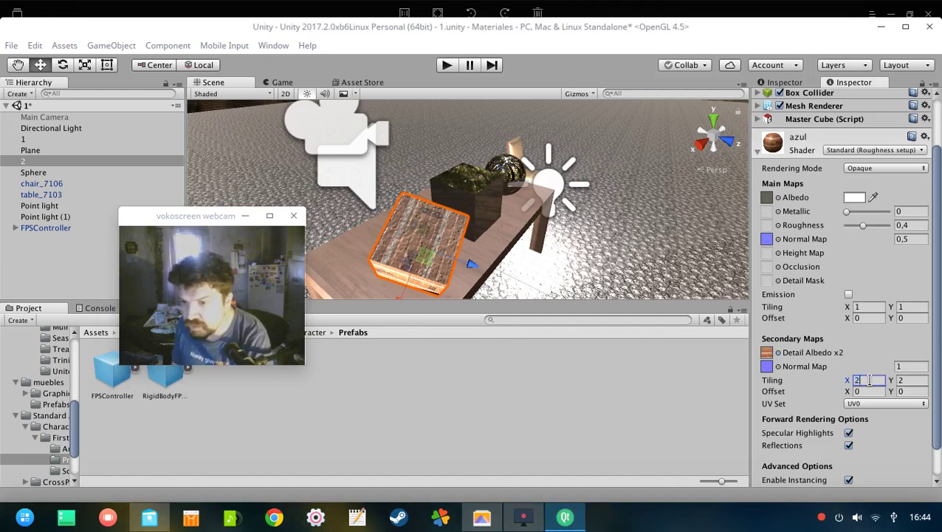
click(919, 378)
click(870, 380)
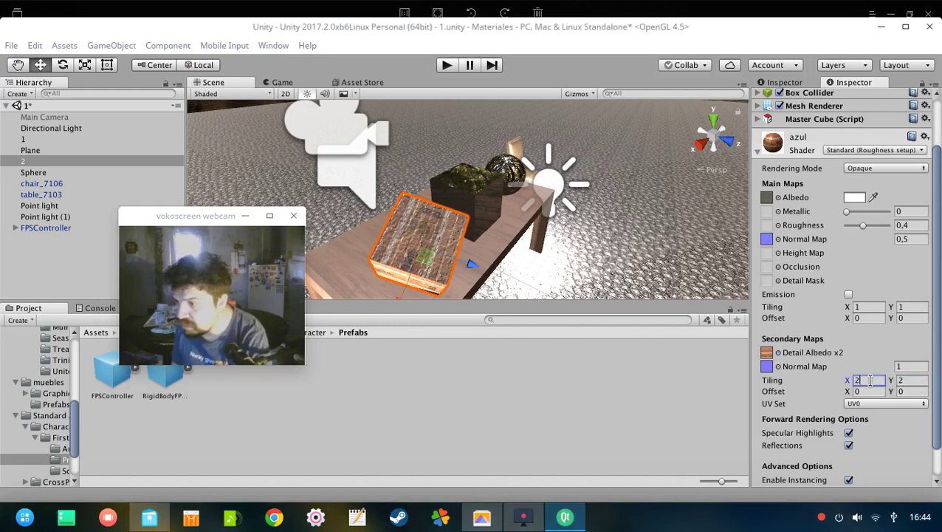
text(10)
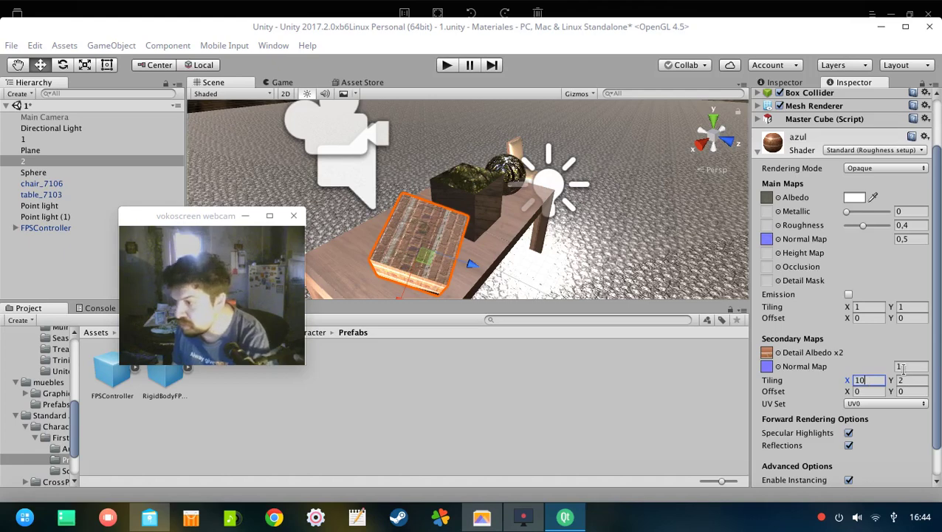
click(910, 378)
text(1)
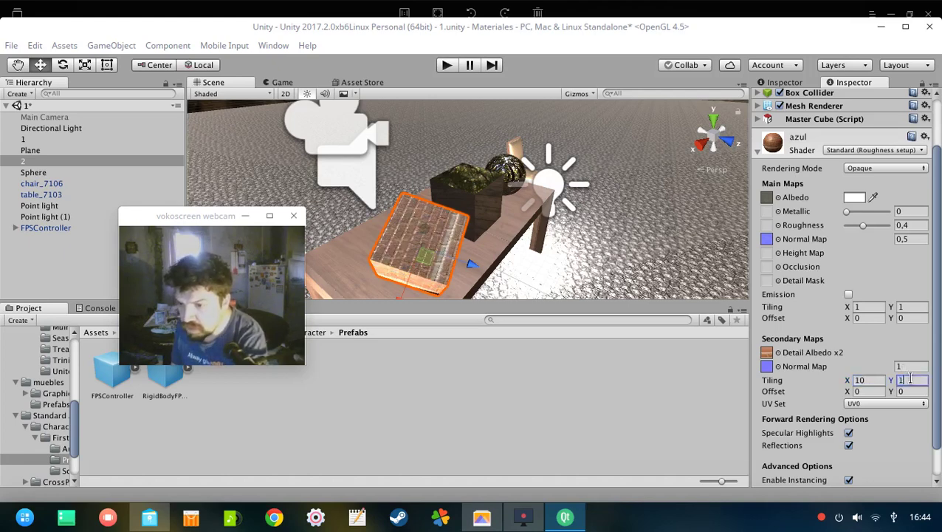
text(0)
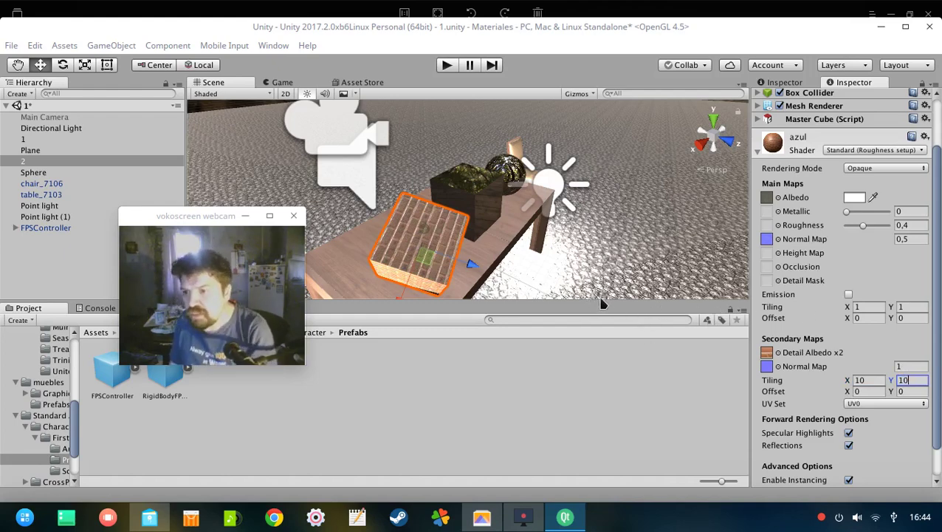
Step: Switch to the image viewer to examine the two renders of Princess Peach
mouse_move(520, 519)
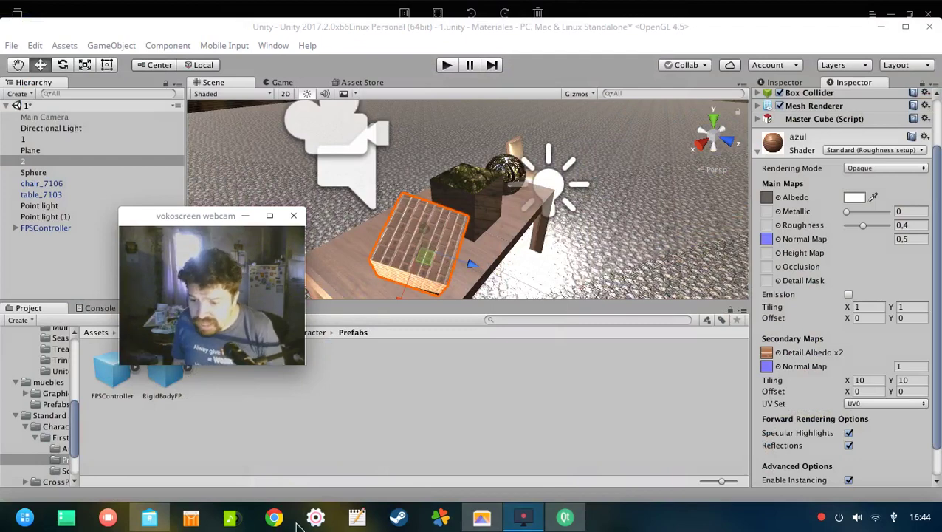
click(480, 519)
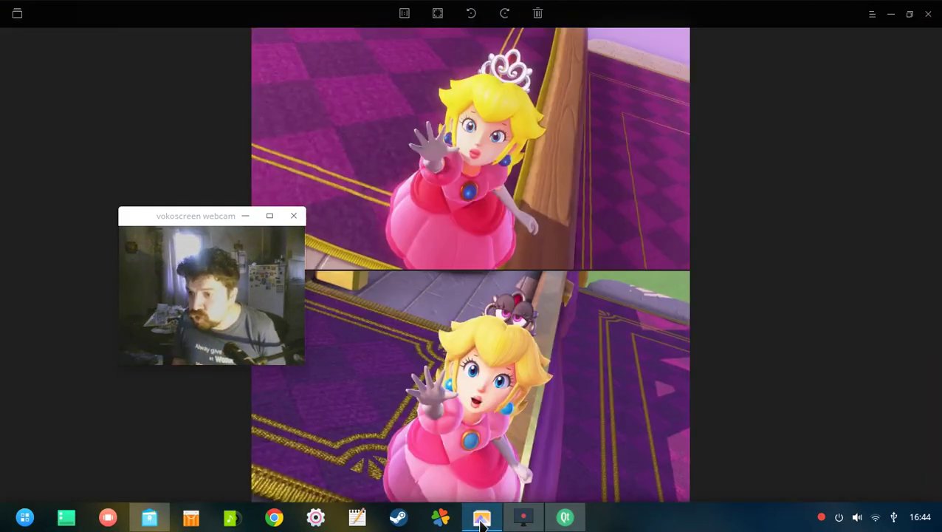